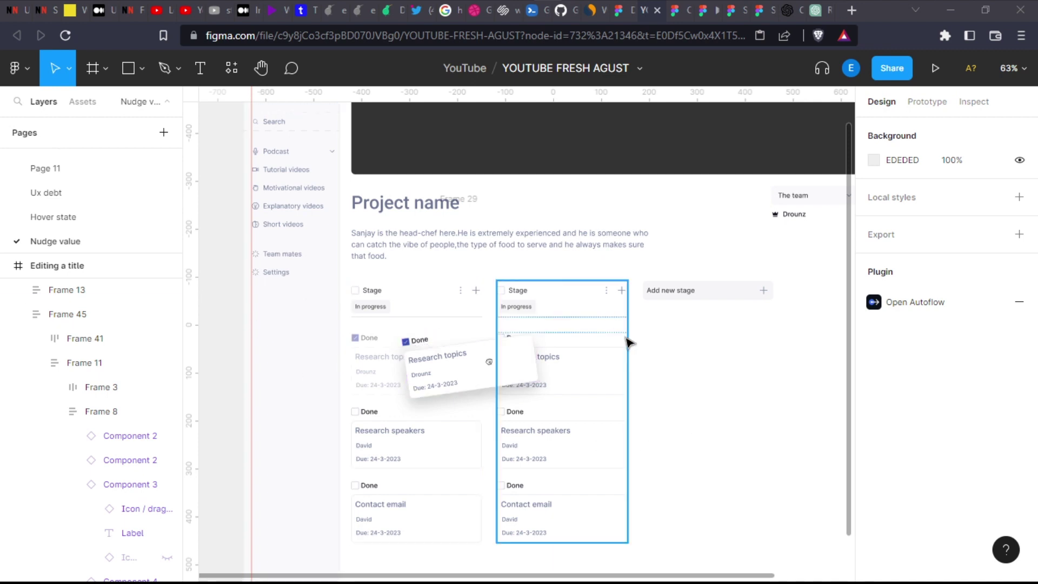
- Check the Nudge amount preferences, leaving Big nudge at 8
left_click(18, 68)
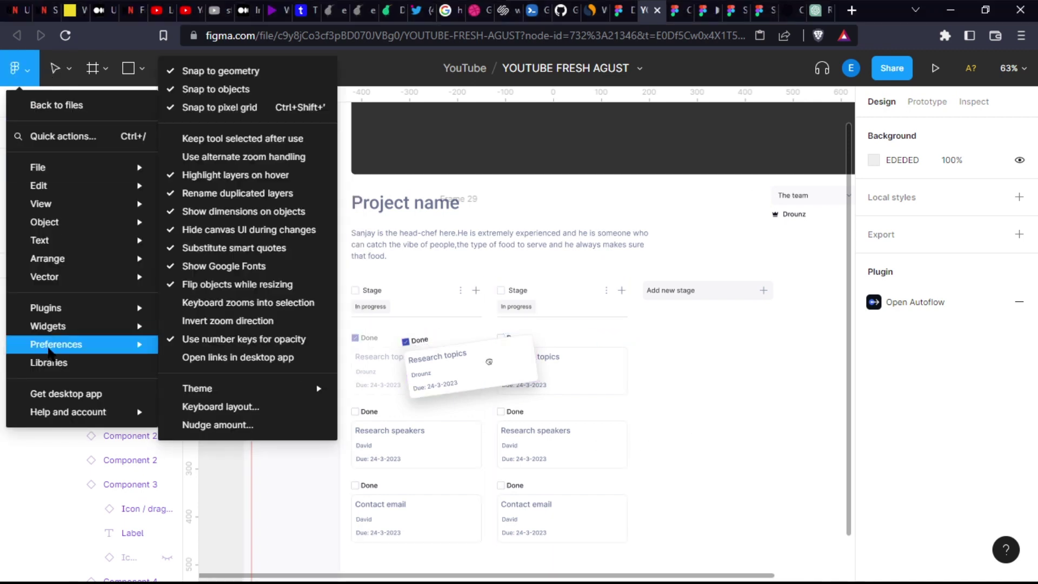
left_click(745, 426)
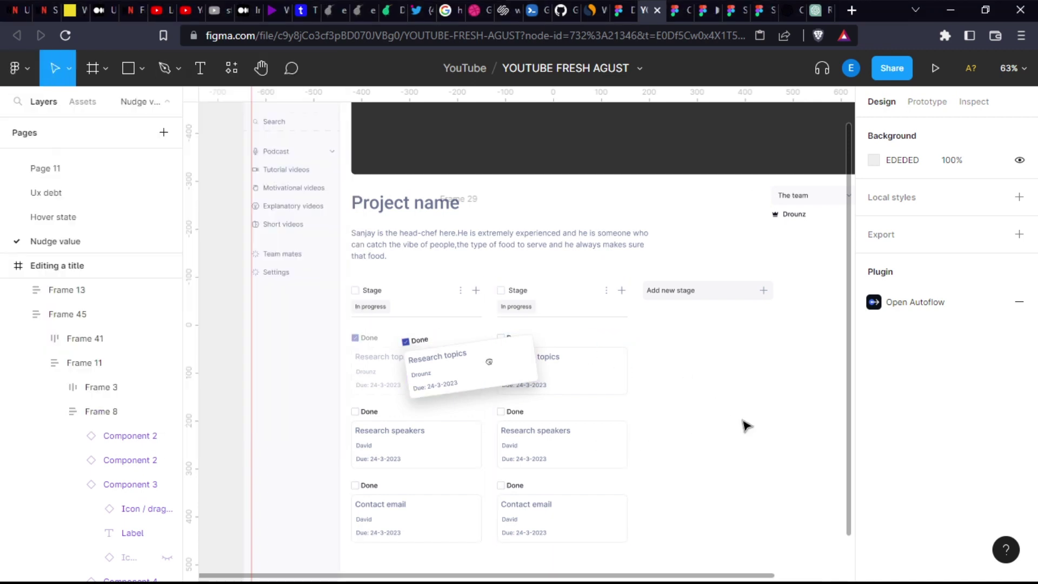
left_click(18, 68)
mouse_move(56, 343)
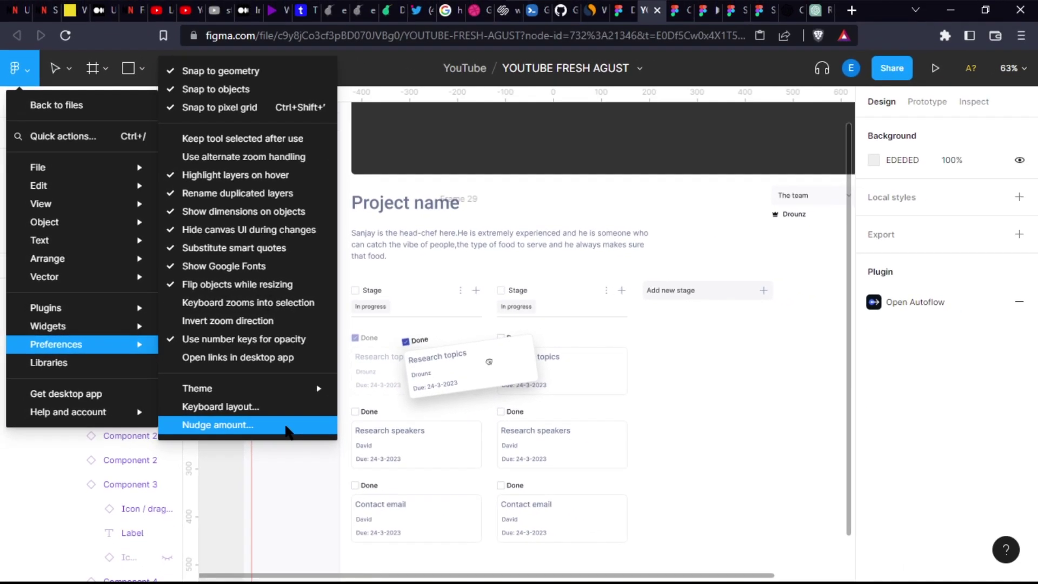
left_click(286, 427)
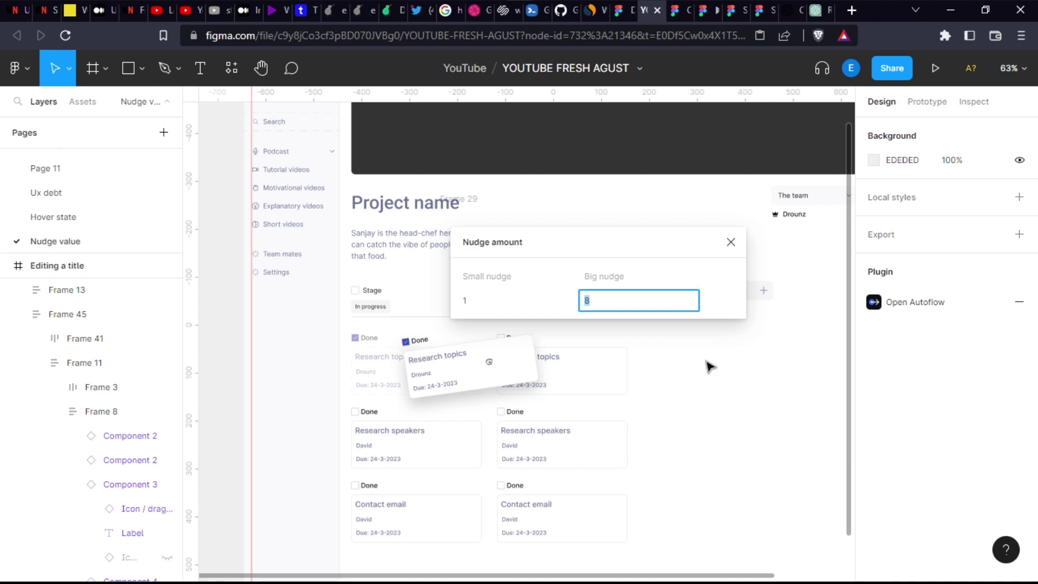
left_click(712, 411)
left_click(731, 243)
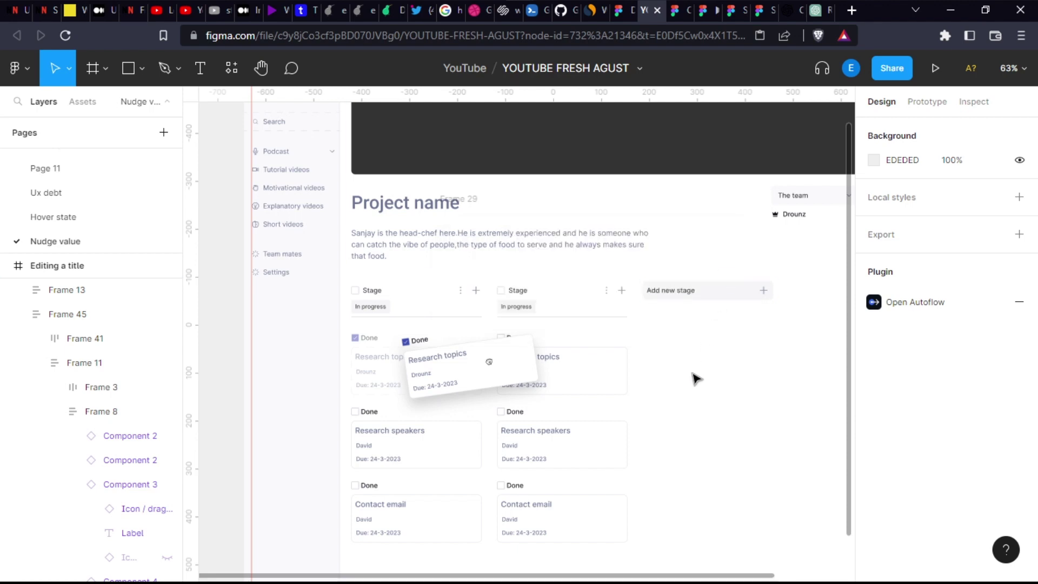
scroll(692, 395, "up", 2)
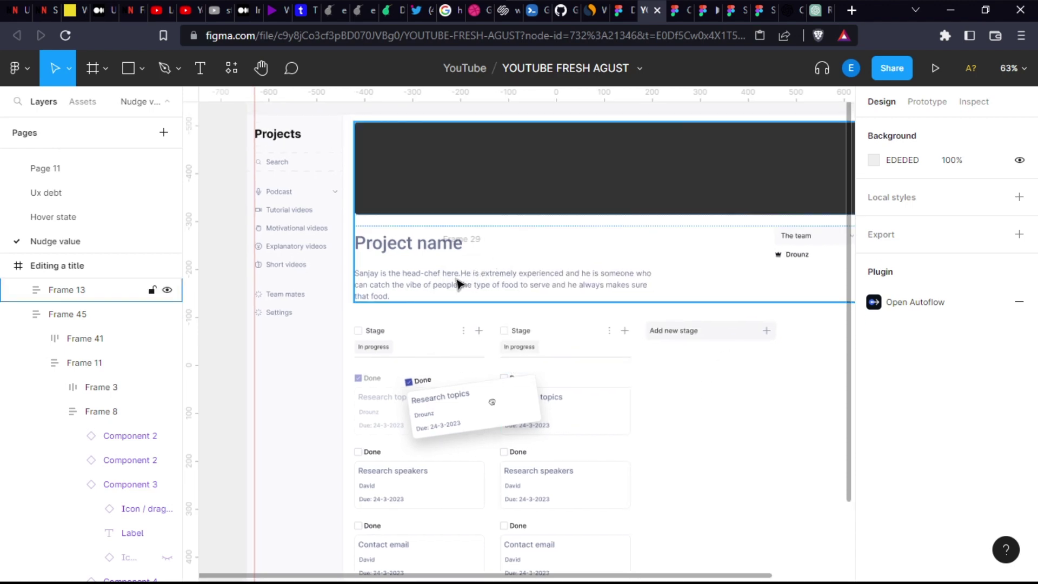
scroll(441, 270, "down", 1)
scroll(441, 270, "down", 3)
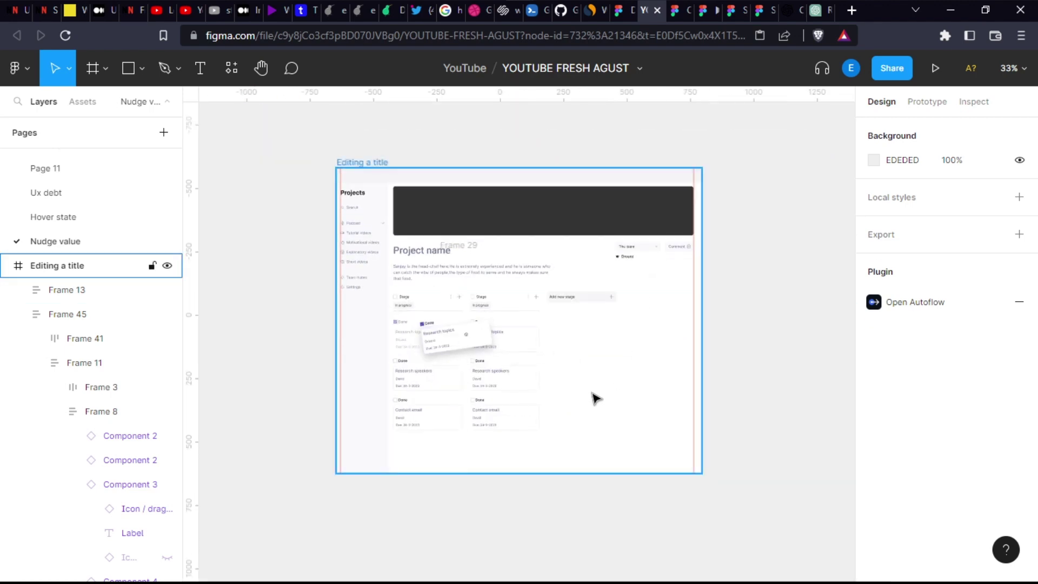
- Drag the Editing a title frame right and the stage column left, then select the project header
left_click_drag(597, 404, 784, 409)
left_click_drag(474, 242, 307, 229)
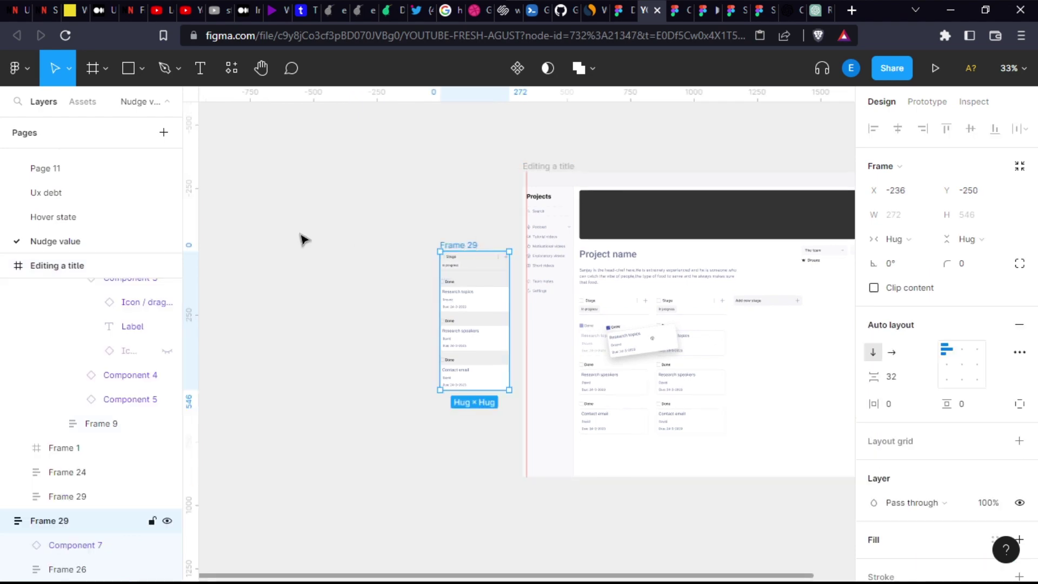
left_click(573, 172)
scroll(540, 216, "right", 3)
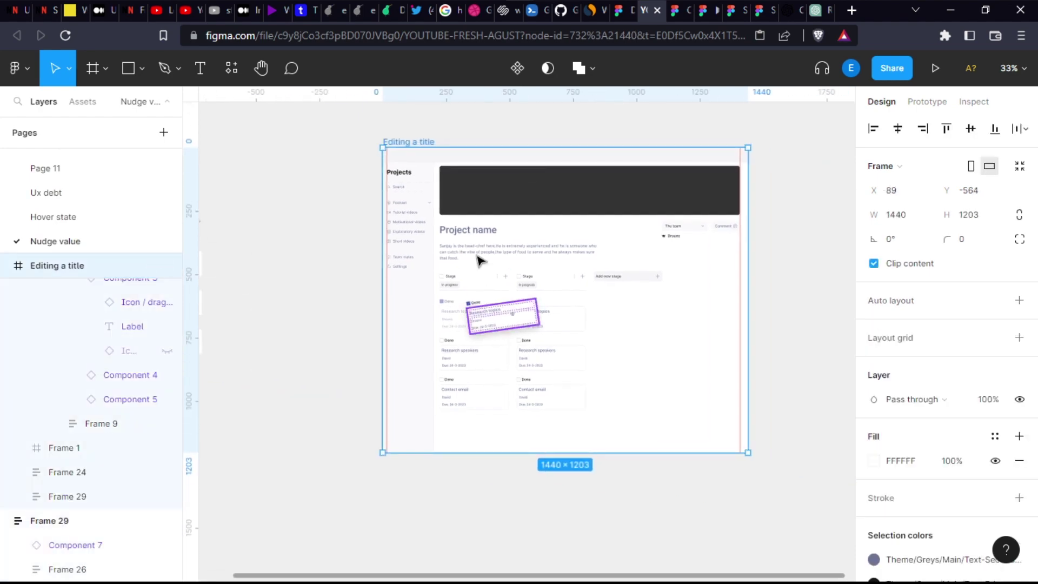
scroll(476, 259, "up", 5)
left_click(527, 229)
scroll(646, 360, "down", 3)
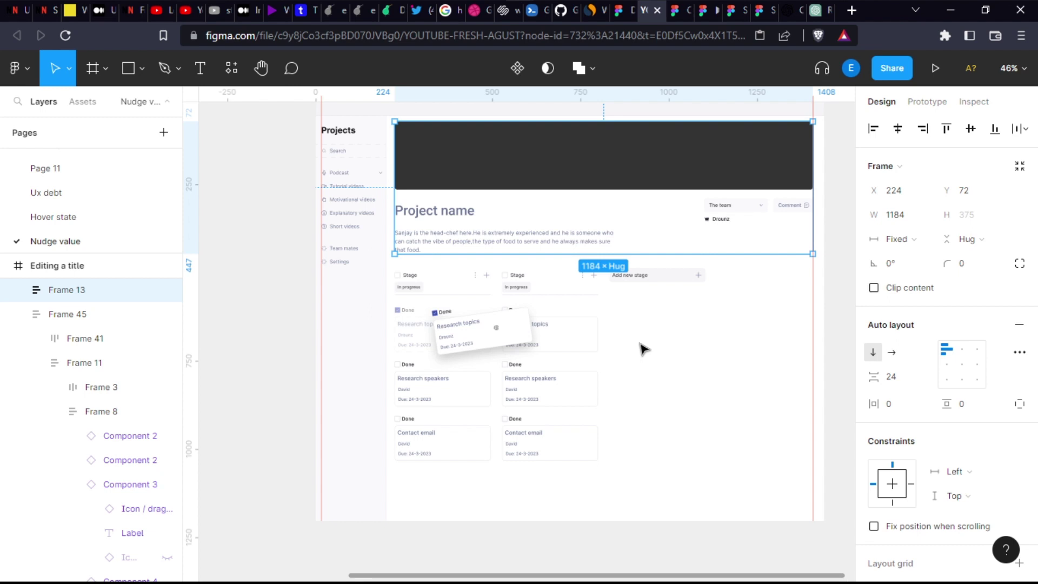
scroll(463, 273, "up", 5)
scroll(757, 421, "up", 2)
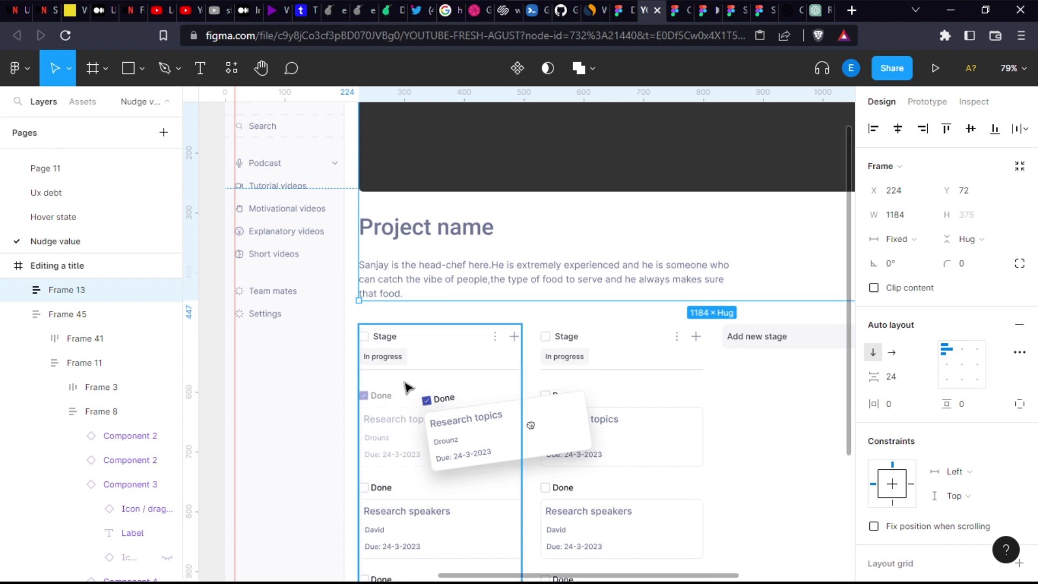
- Measure the gap between the header and the second stage column with Alt
key("alt")
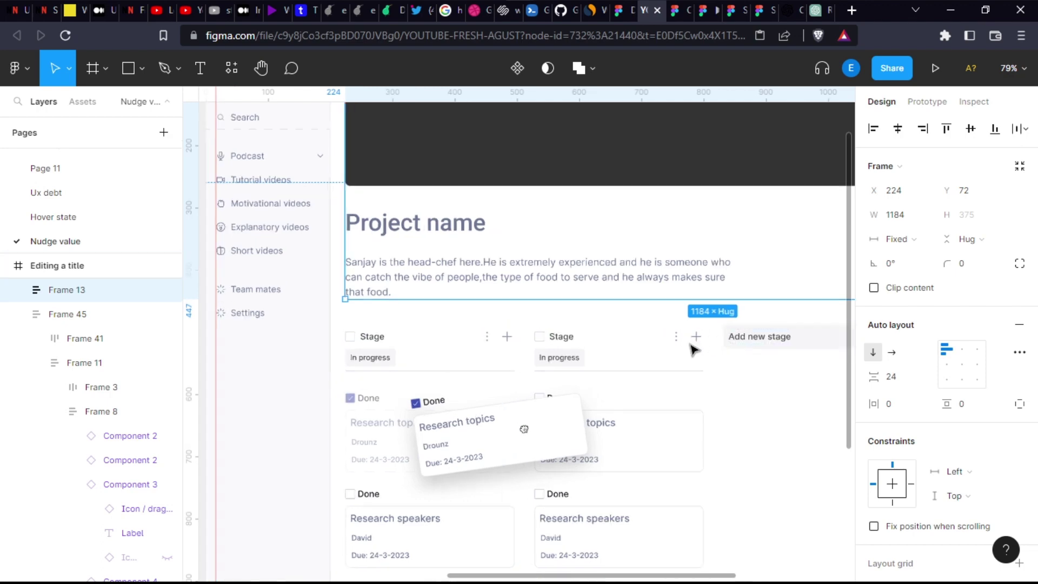
scroll(675, 346, "up", 5, "ctrl")
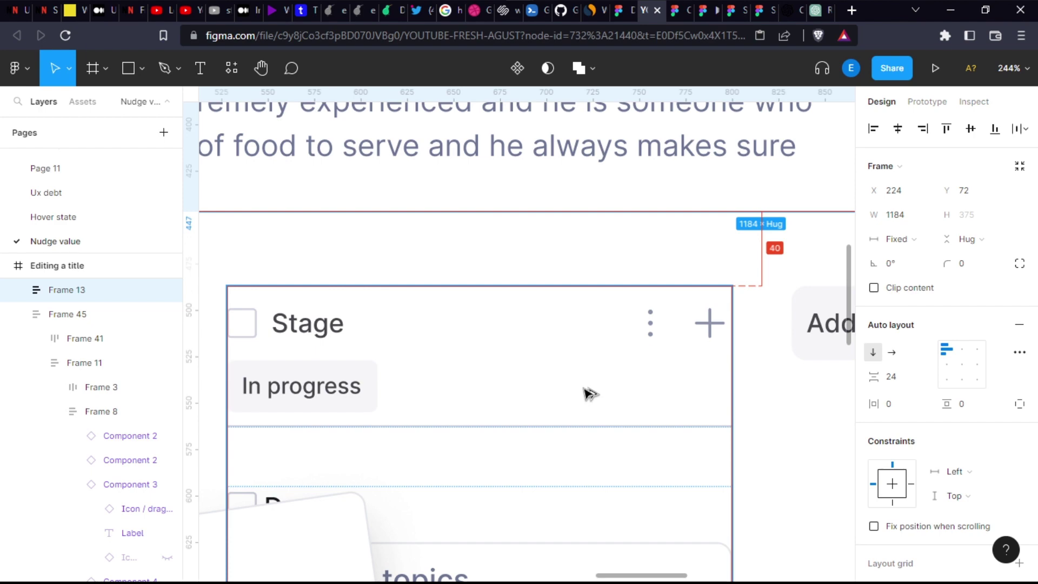
scroll(612, 378, "down", 5, "ctrl")
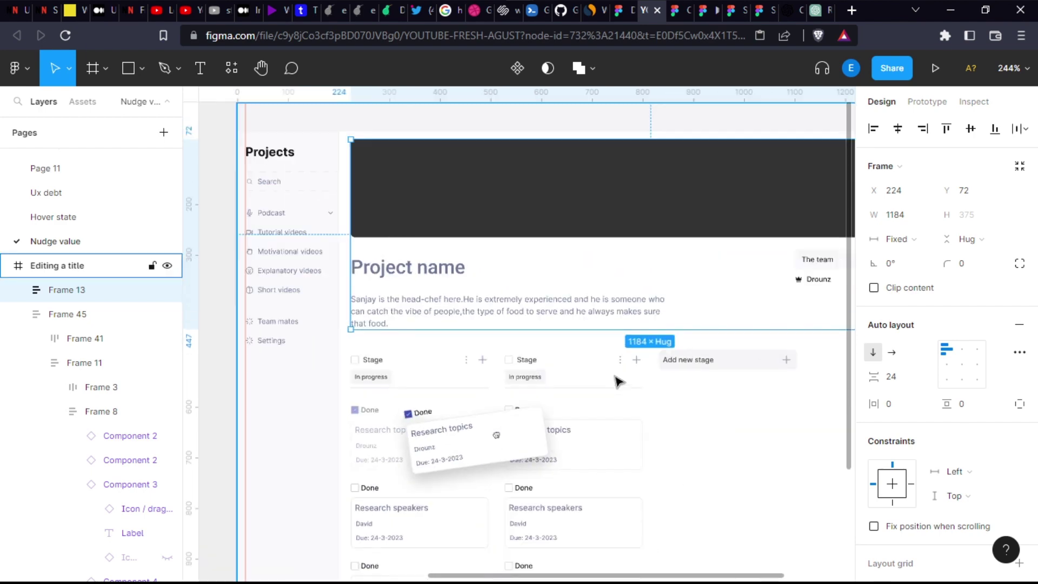
left_click(582, 425)
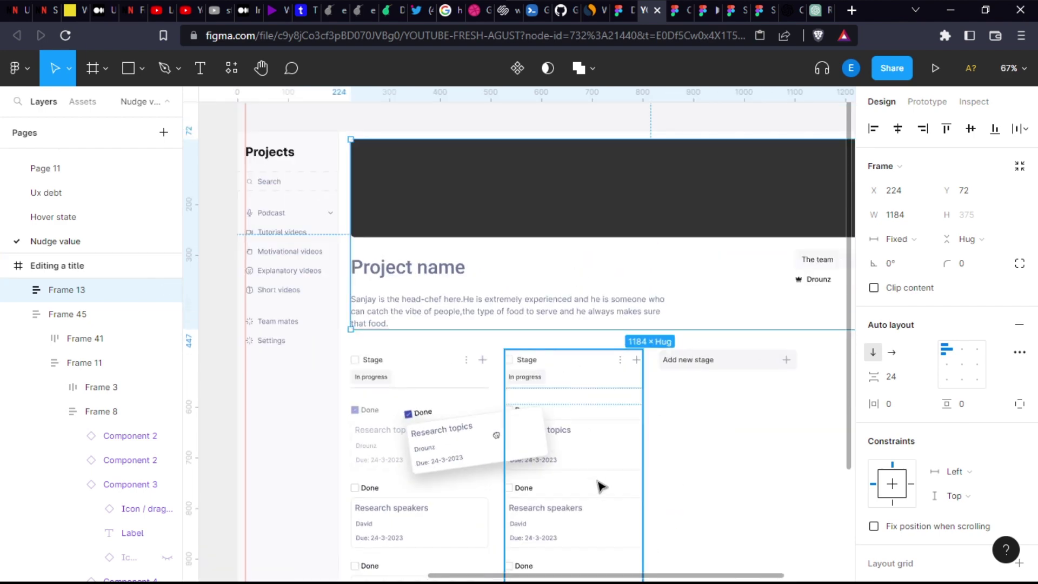
scroll(598, 487, "down", 3)
scroll(598, 486, "left", 1)
scroll(476, 508, "down", 2, "ctrl")
scroll(501, 481, "up", 5, "ctrl")
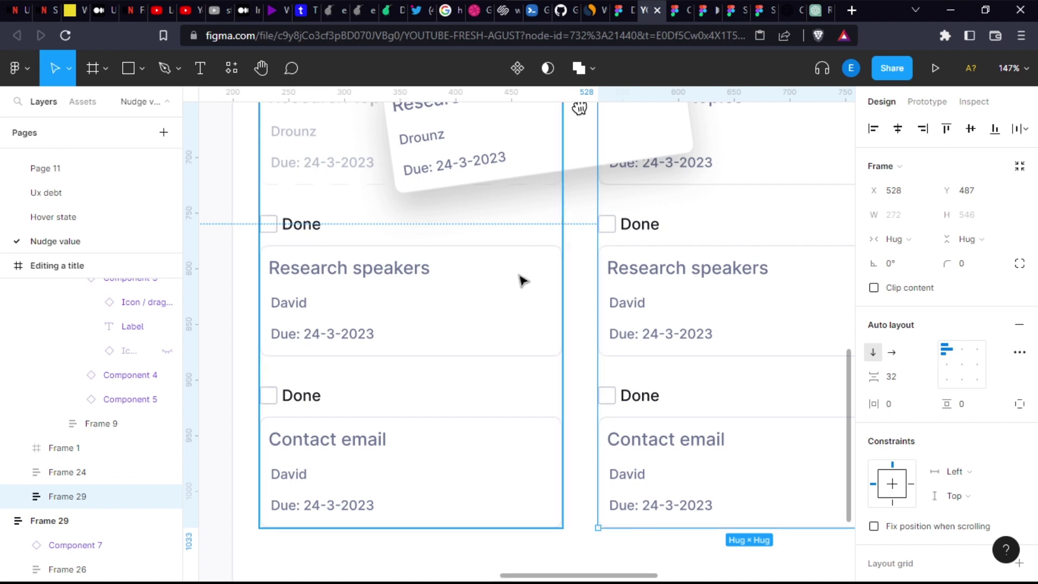
scroll(521, 280, "down", 3, "ctrl")
scroll(793, 299, "down", 2, "ctrl")
scroll(717, 327, "up", 3)
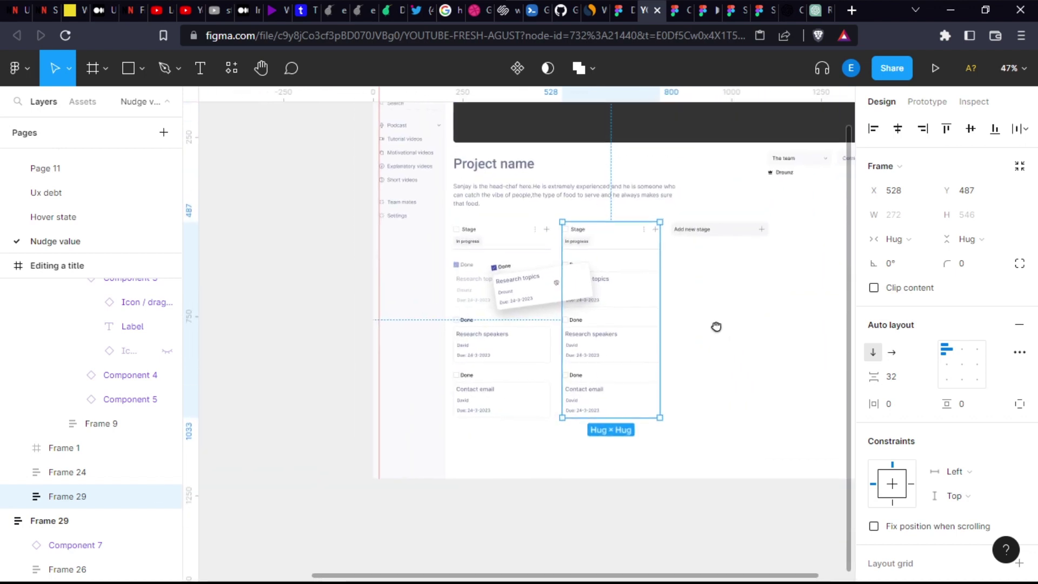
mouse_move(716, 327)
left_mouse_down()
mouse_move(699, 335)
mouse_move(679, 382)
left_mouse_up()
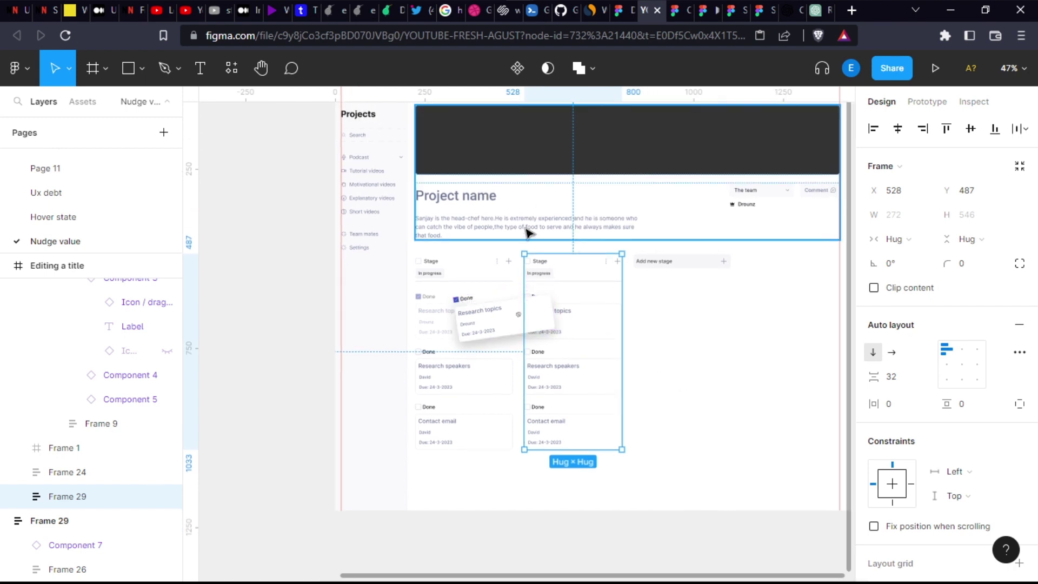
scroll(528, 231, "up", 4, "ctrl")
scroll(643, 274, "right", 2)
scroll(616, 329, "right", 1)
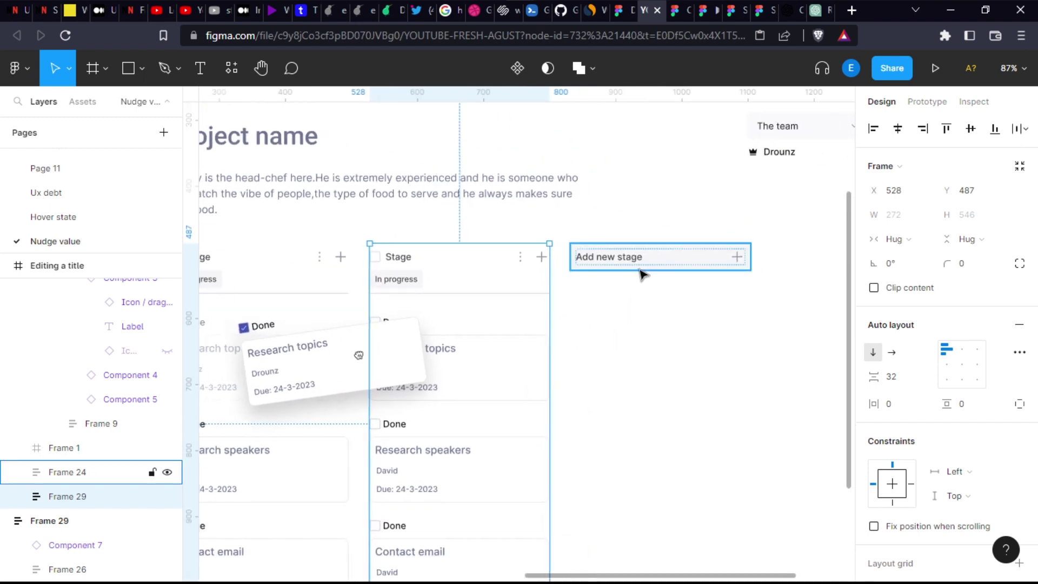
- Measure the column-to-card gap, trying and undoing a drag of the Add new stage card
key("alt")
scroll(640, 357, "up", 1)
scroll(578, 282, "up", 3, "ctrl")
left_click(589, 282)
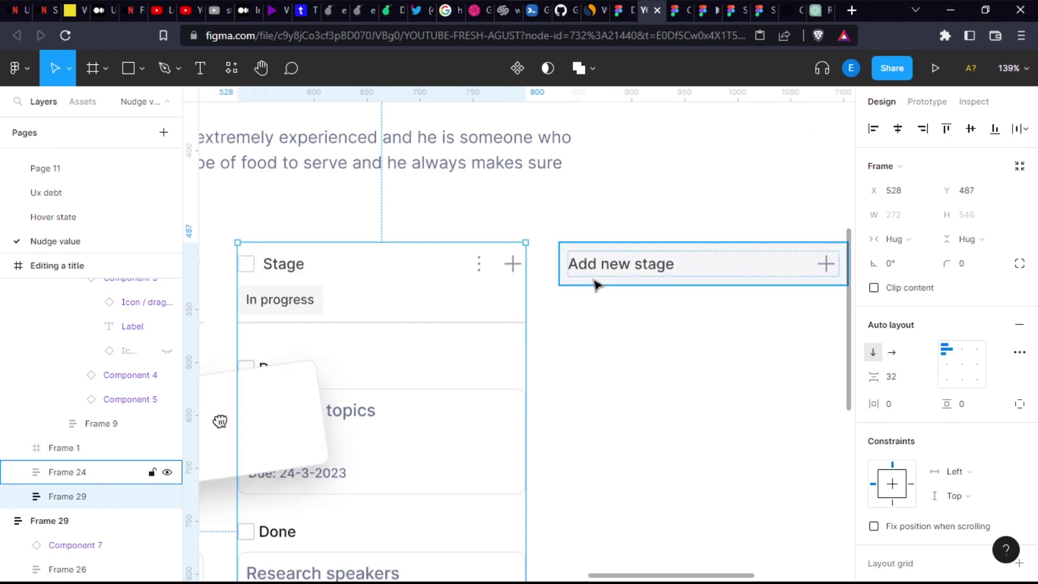
mouse_move(642, 373)
left_mouse_down()
mouse_move(543, 360)
mouse_move(540, 372)
left_mouse_up()
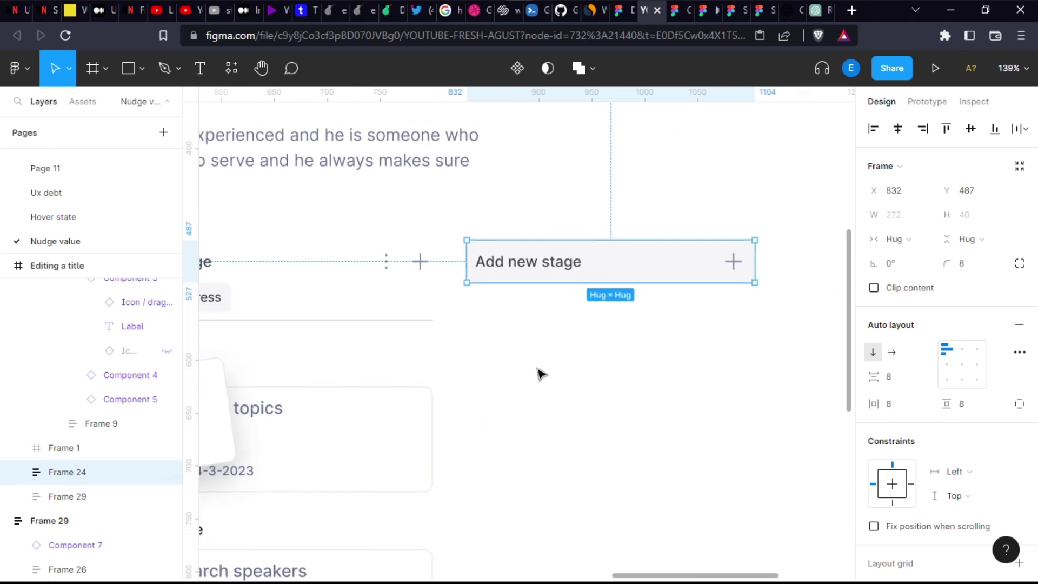
key("alt")
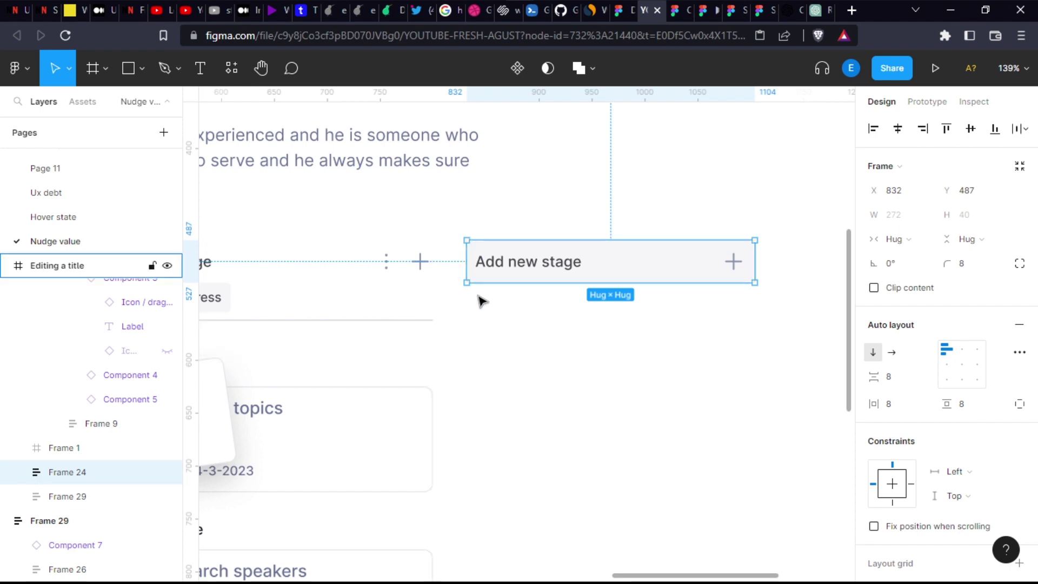
scroll(490, 289, "down", 3, "ctrl")
left_click_drag(587, 290, 614, 288)
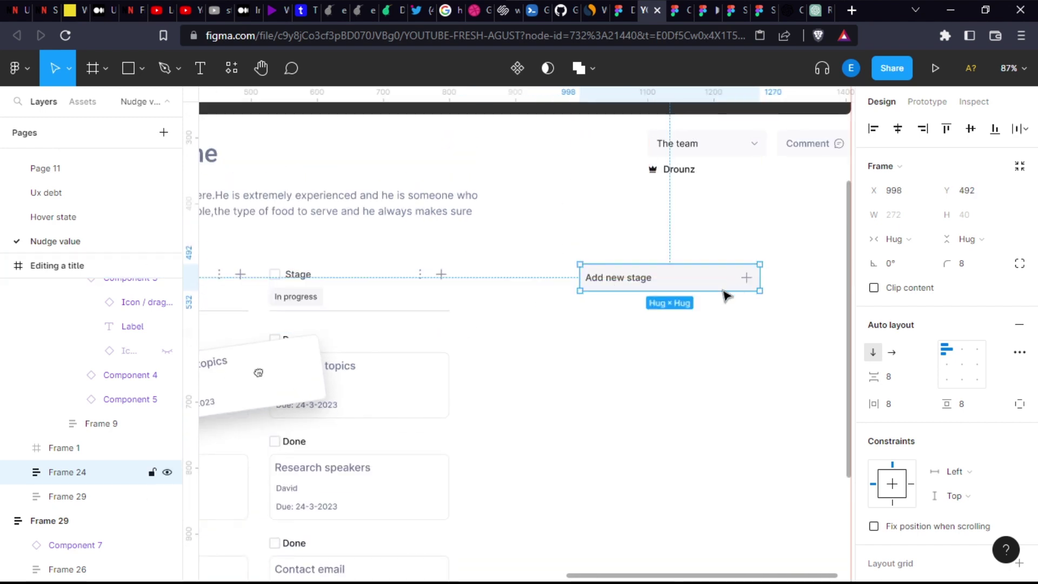
key("ctrl+z")
left_click_drag(552, 366, 605, 364)
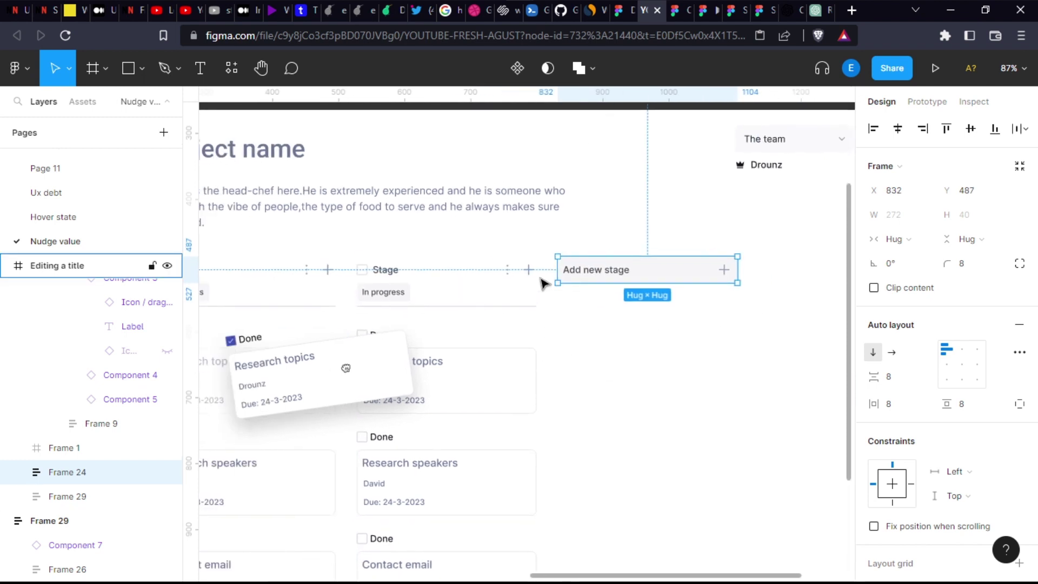
scroll(549, 303, "up", 3, "ctrl")
scroll(641, 265, "up", 2, "ctrl")
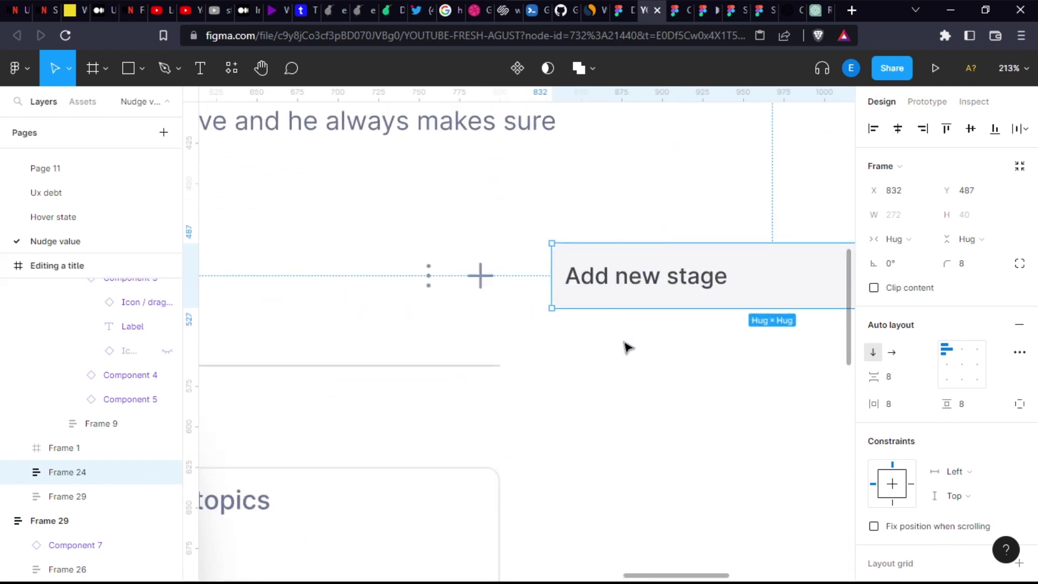
left_click_drag(639, 368, 609, 352)
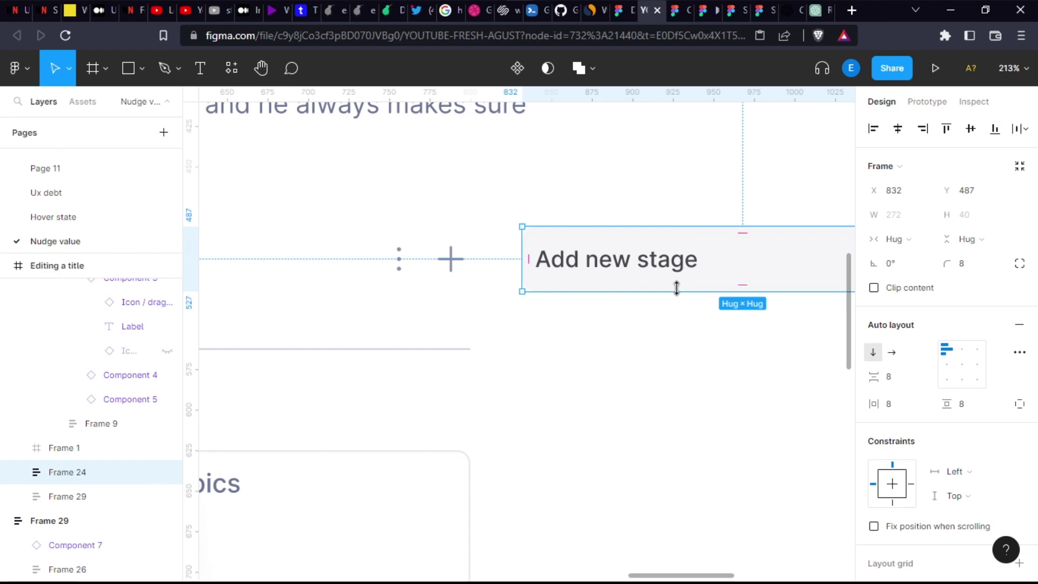
key("alt")
- Nudge the Add new stage card right three big steps to X 864, a 64 gap
left_click(622, 381)
left_click(625, 260)
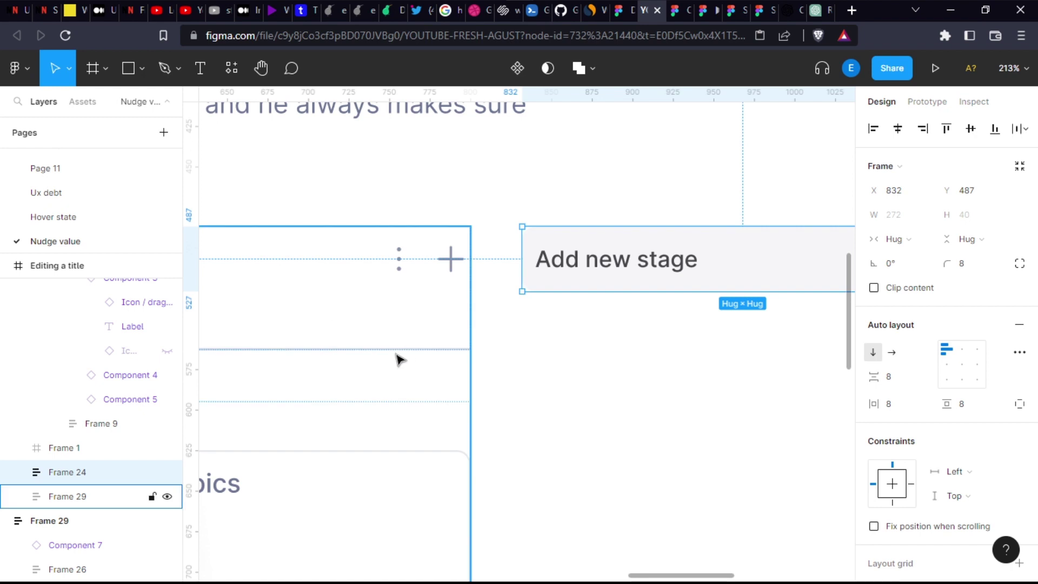
key("alt")
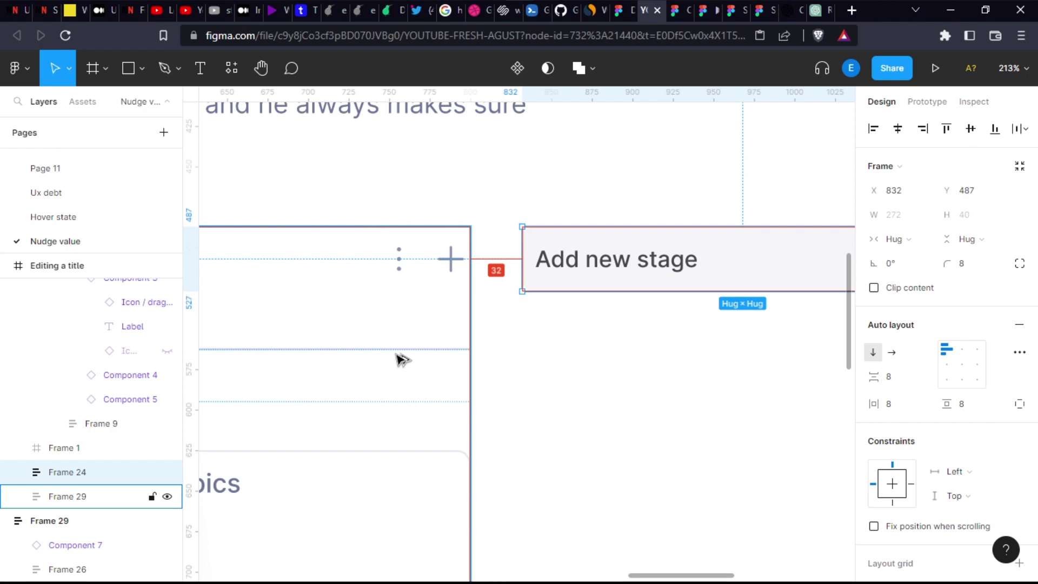
key("shift+Right")
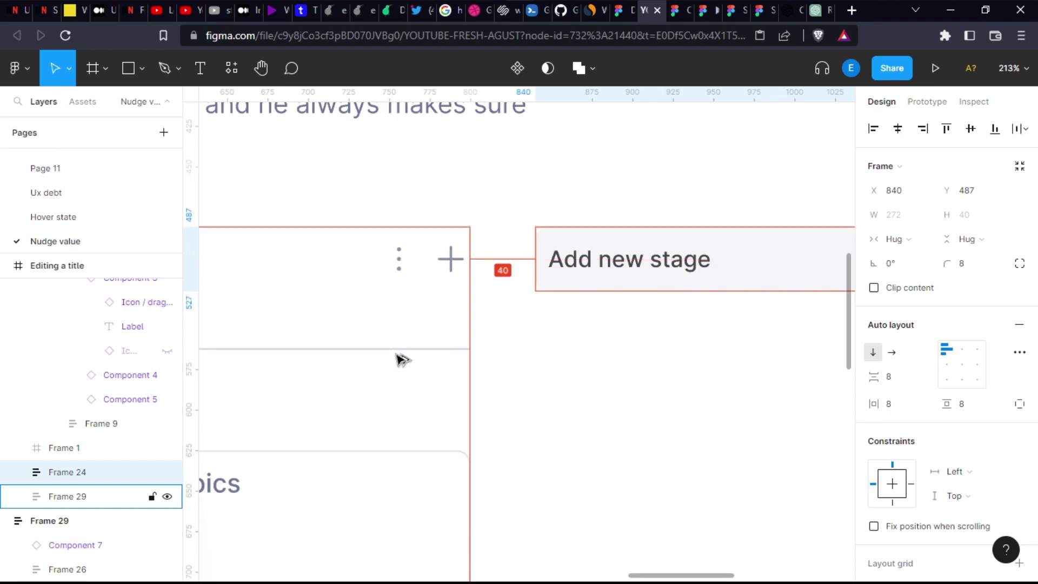
key("shift+Right")
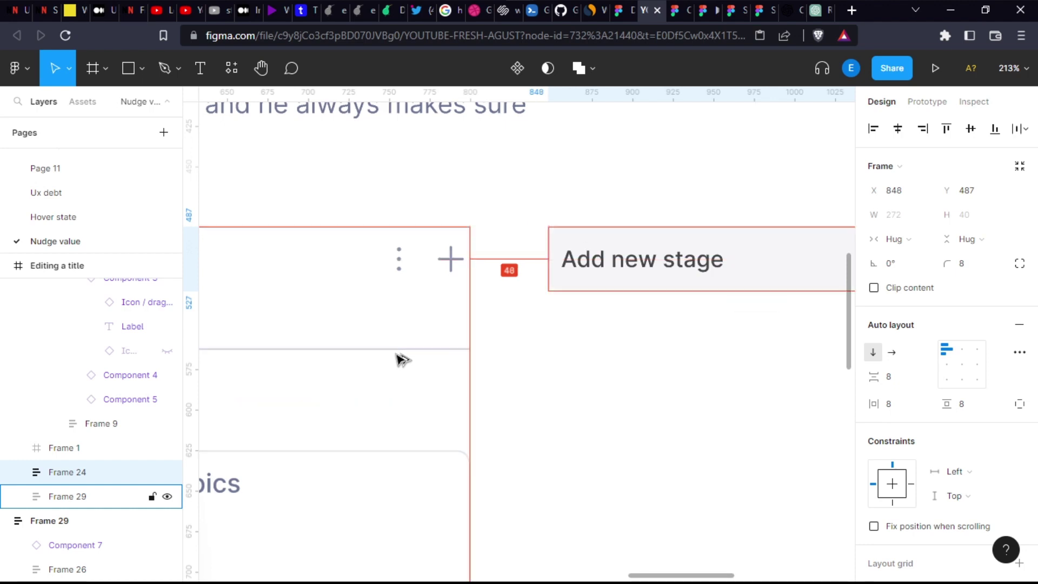
key("shift+Right")
key("shift+Right")
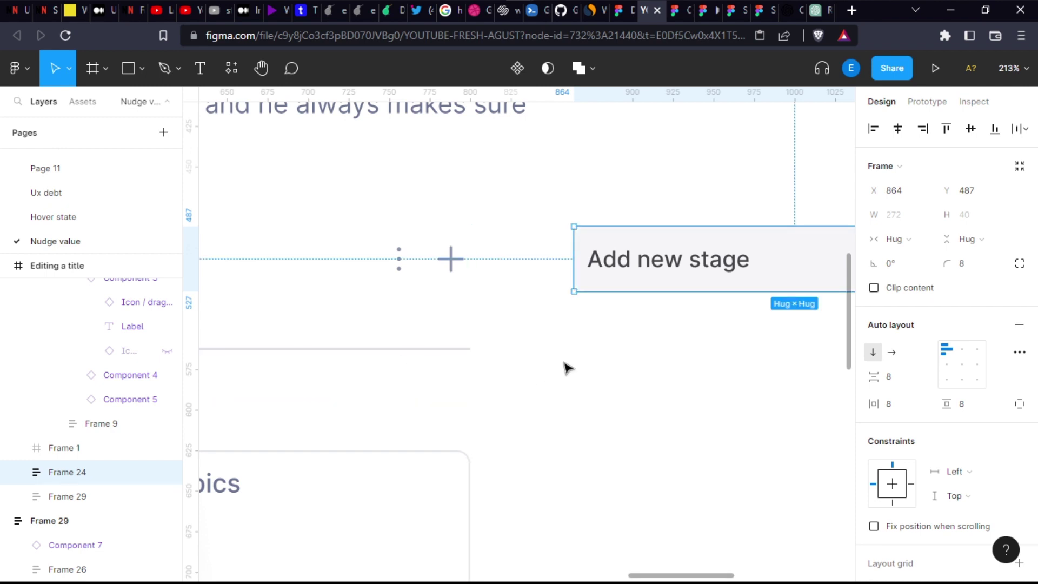
scroll(565, 371, "down", 5)
left_click(594, 388)
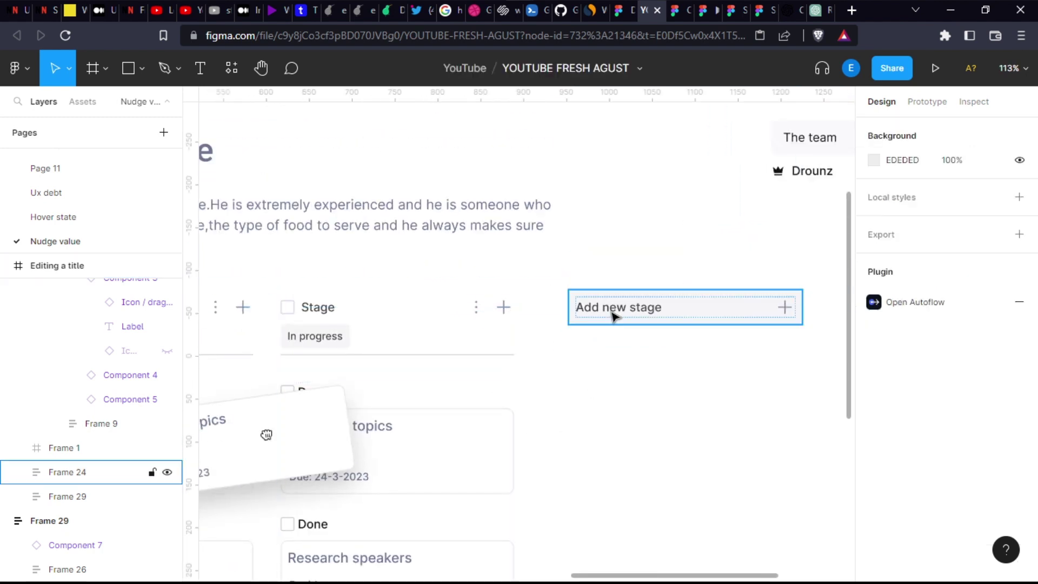
- Nudge the Add new stage card right, then back left, settling at X 848 with a 48 gap
left_click(611, 315)
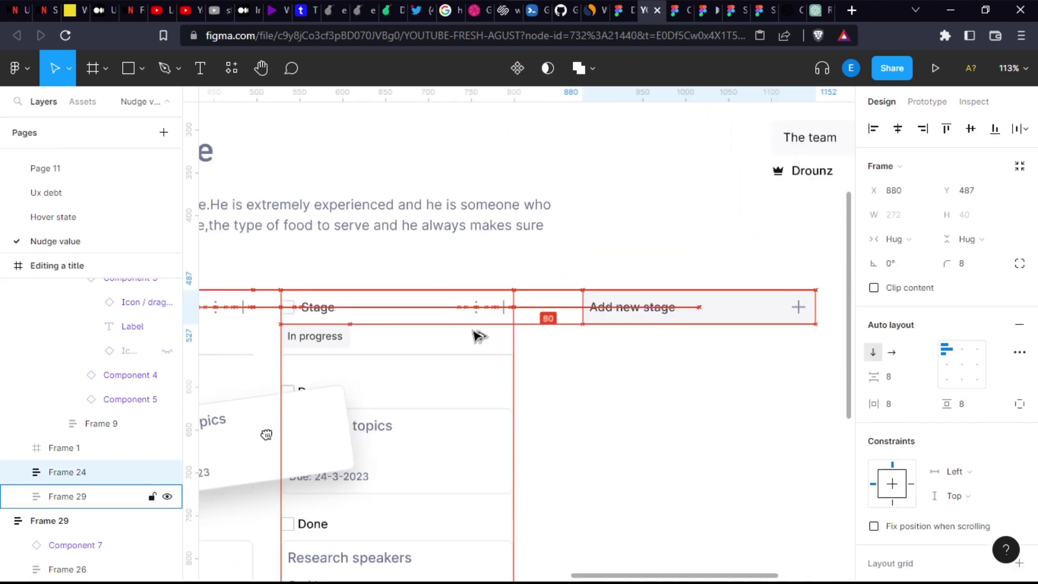
key("shift+Right")
key("shift+Right")
key("shift+Right")
key("shift+Right")
key("shift+Right")
key("shift+Right")
key("shift+Right")
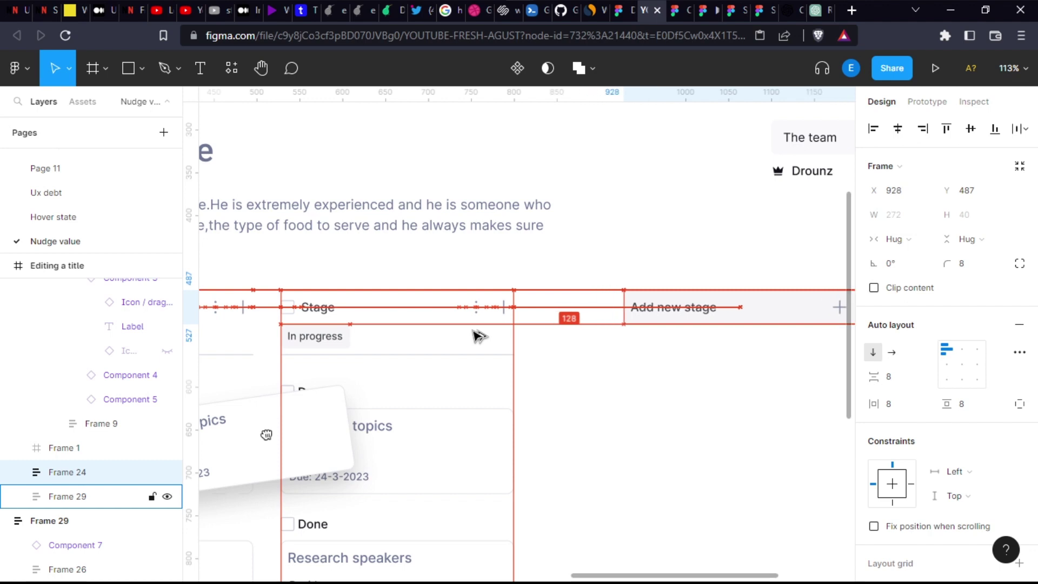
key("shift+Right")
key("shift+Right")
key("shift+Right")
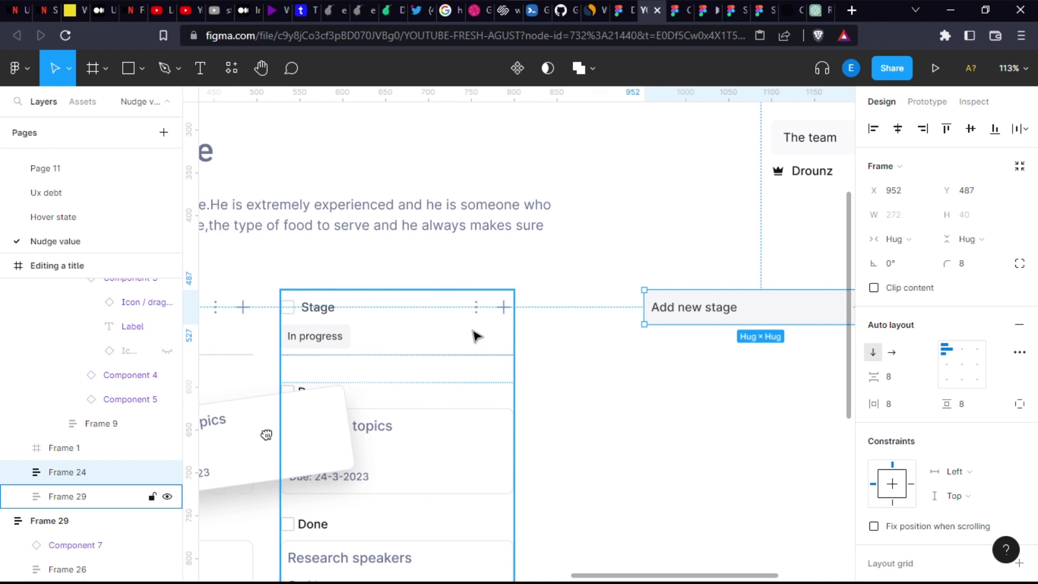
key("shift+Left")
key("shift+Left")
key("shift+Left")
key("shift+Left")
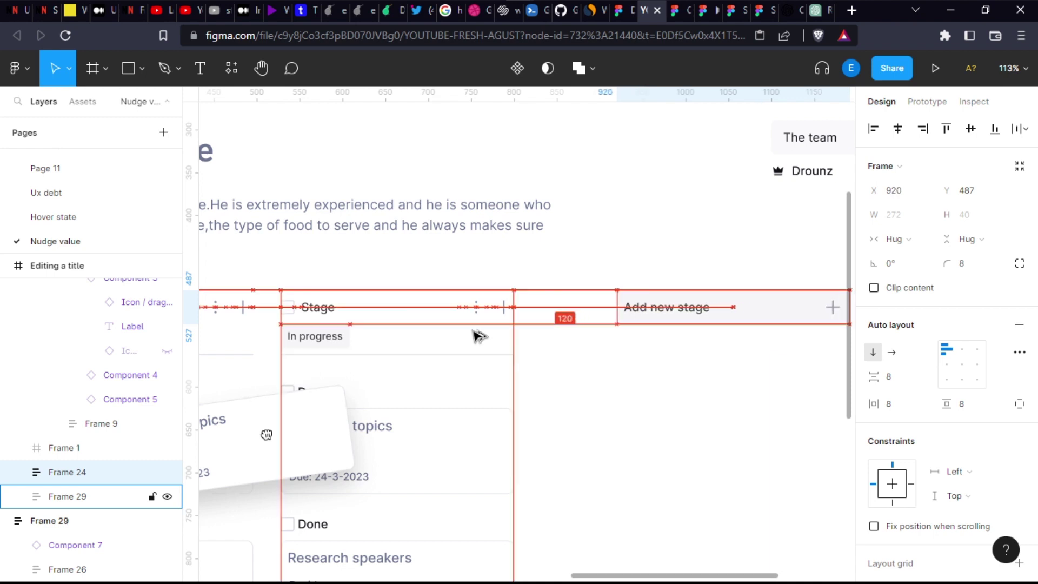
key("shift+Left")
key("shift+Left")
key("shift+Left")
key("shift+Left")
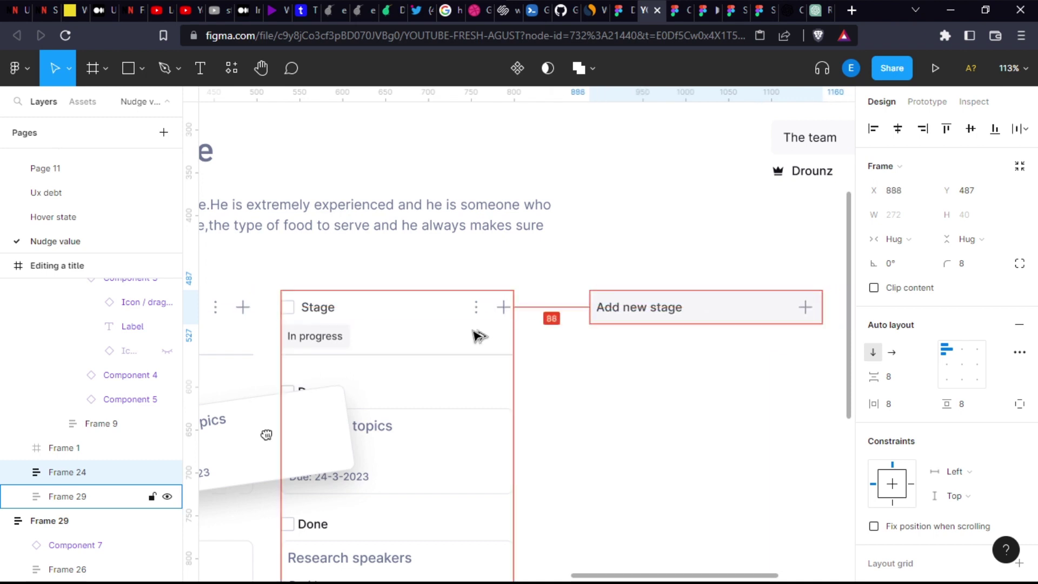
key("shift+Left")
key("shift+Left")
key("shift+Left")
key("shift+Left")
key("shift+Left")
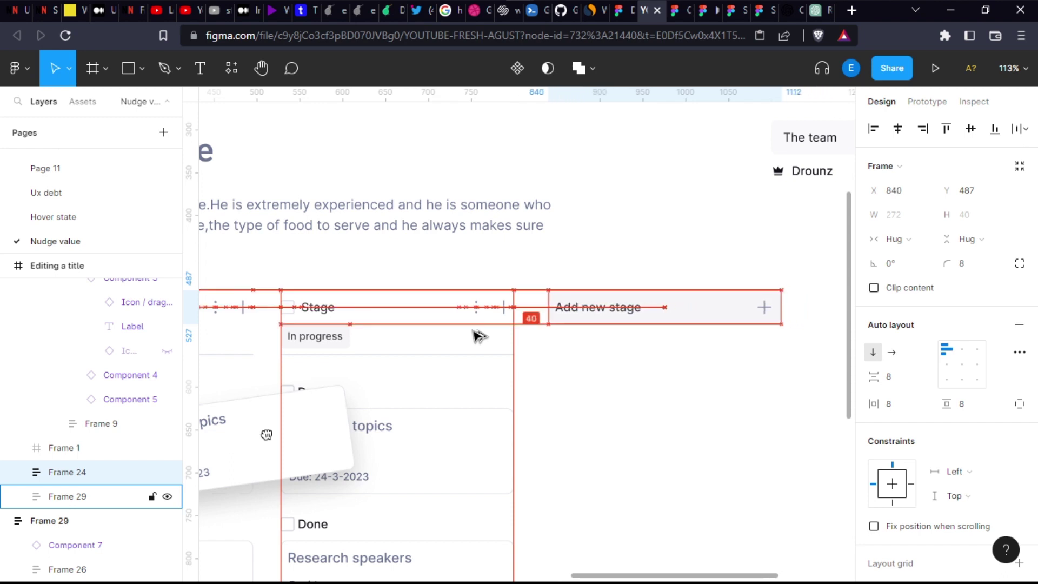
key("shift+Left")
key("shift+Left")
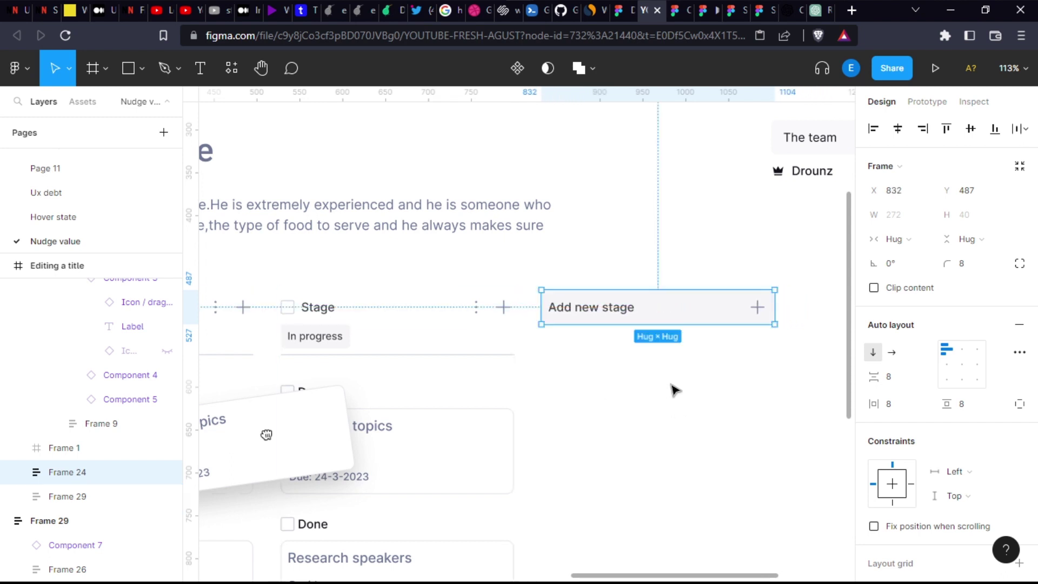
key("alt")
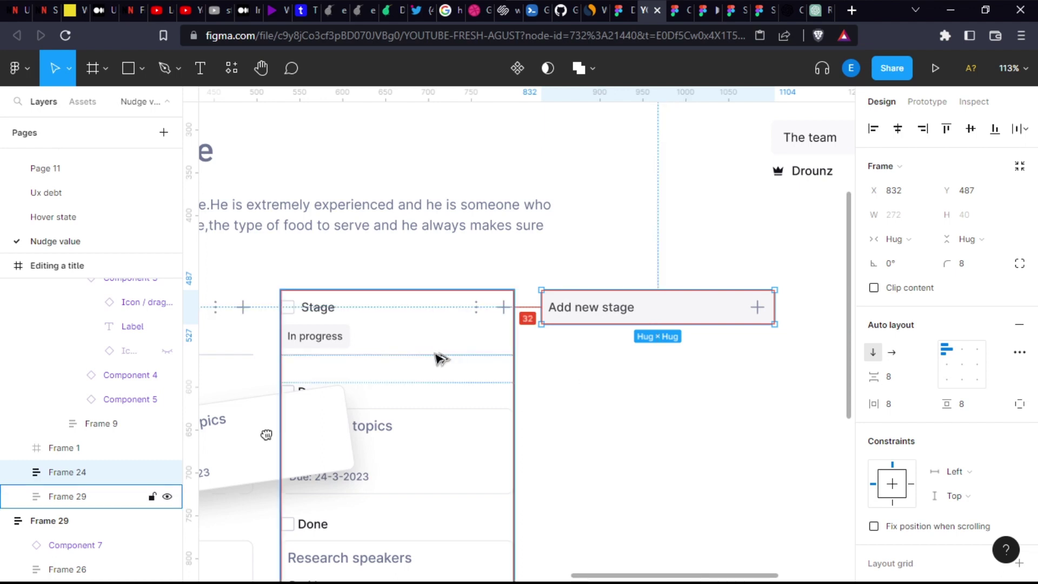
key("shift+Right")
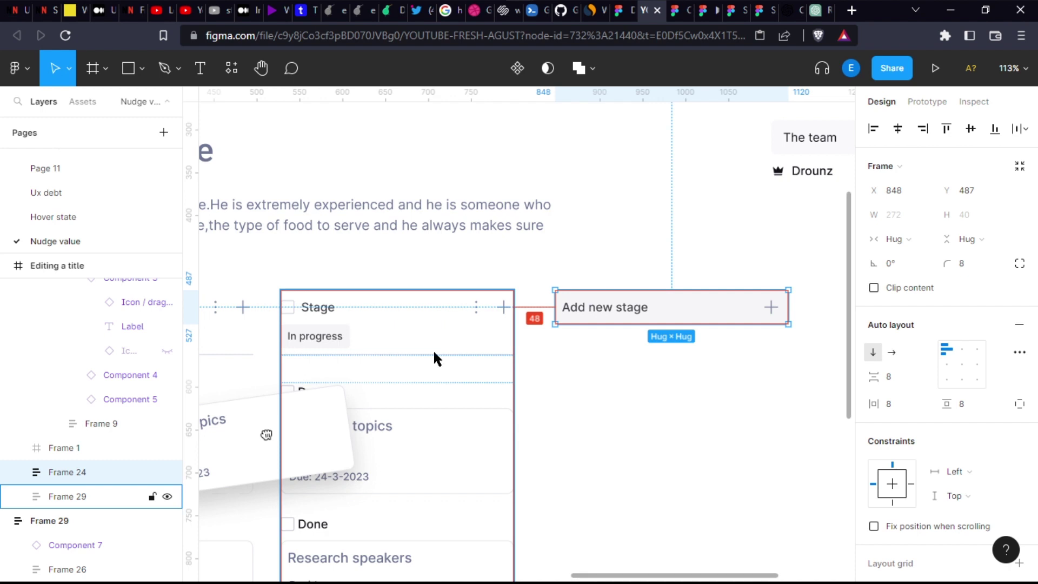
- Set the auto-layout spacing between the Stage column and the Add new stage card to 88
left_click(437, 355, "shift")
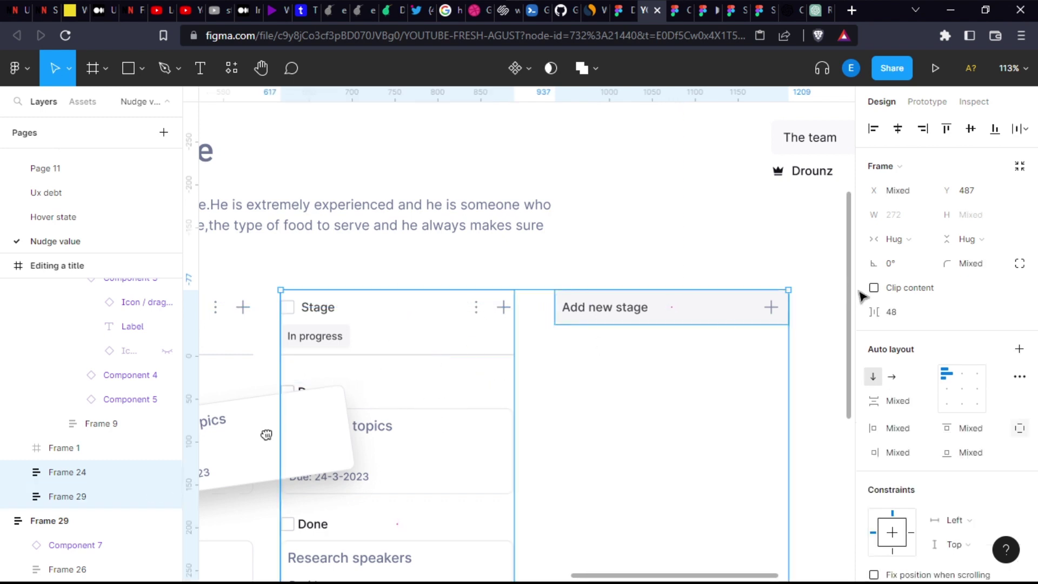
left_click(895, 312)
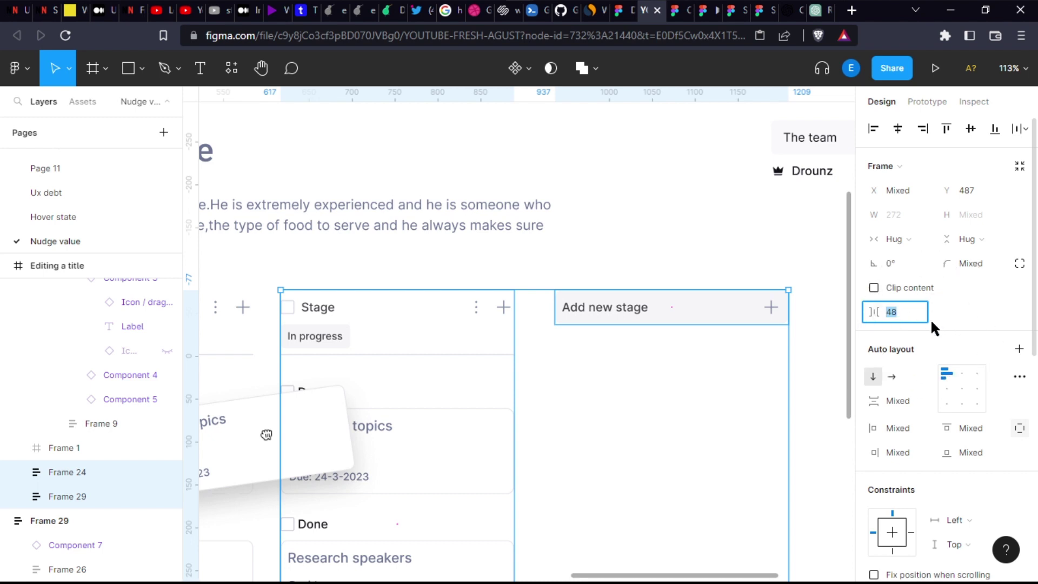
key("shift+Up")
key("shift+Up")
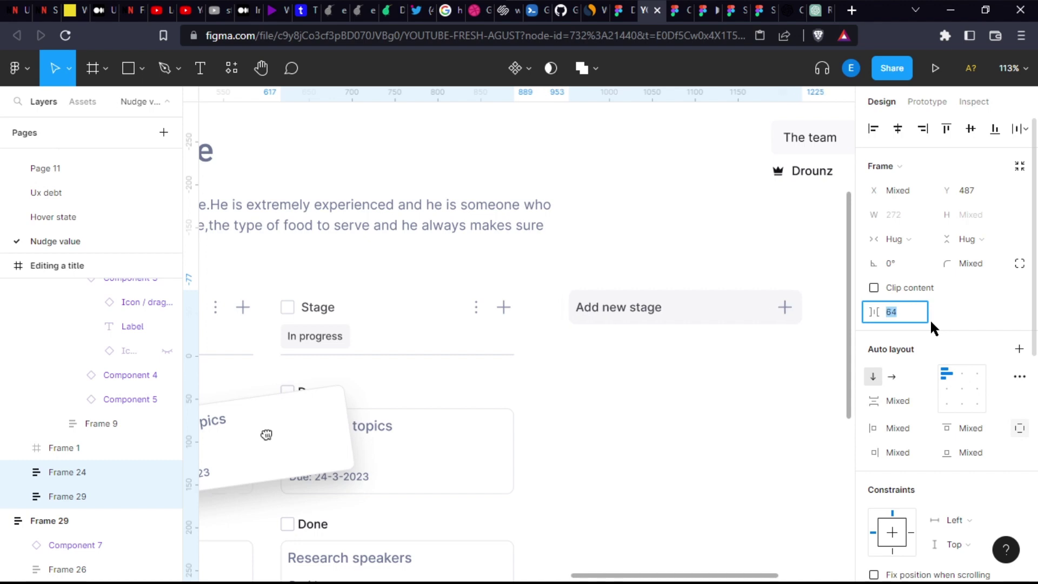
key("shift+Up")
key("shift+Up")
key("shift+Up")
key("shift+Up")
key("shift+Up")
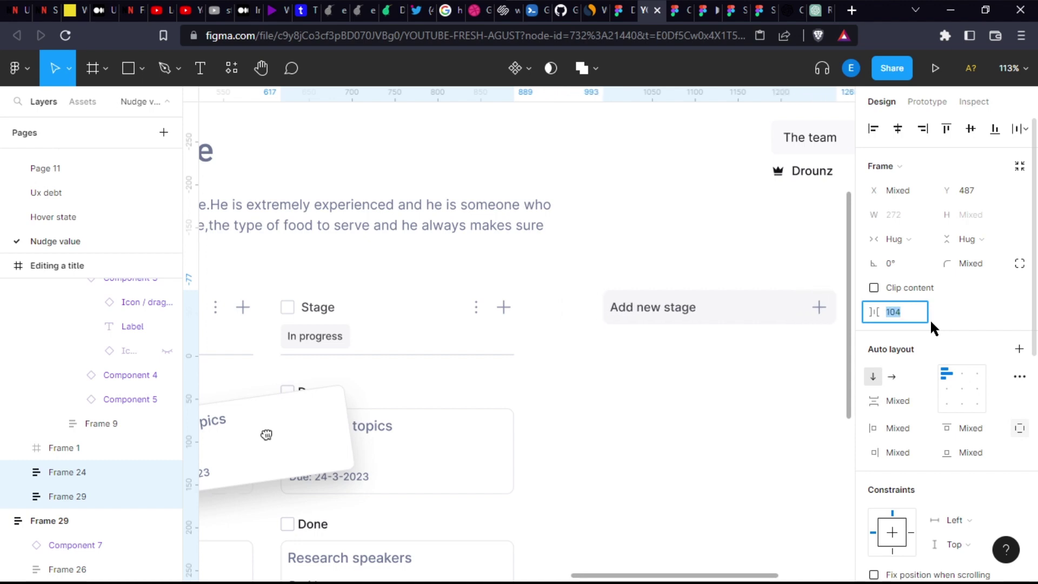
key("shift+Up")
key("shift+Down")
key("shift+Down")
key("shift+Down")
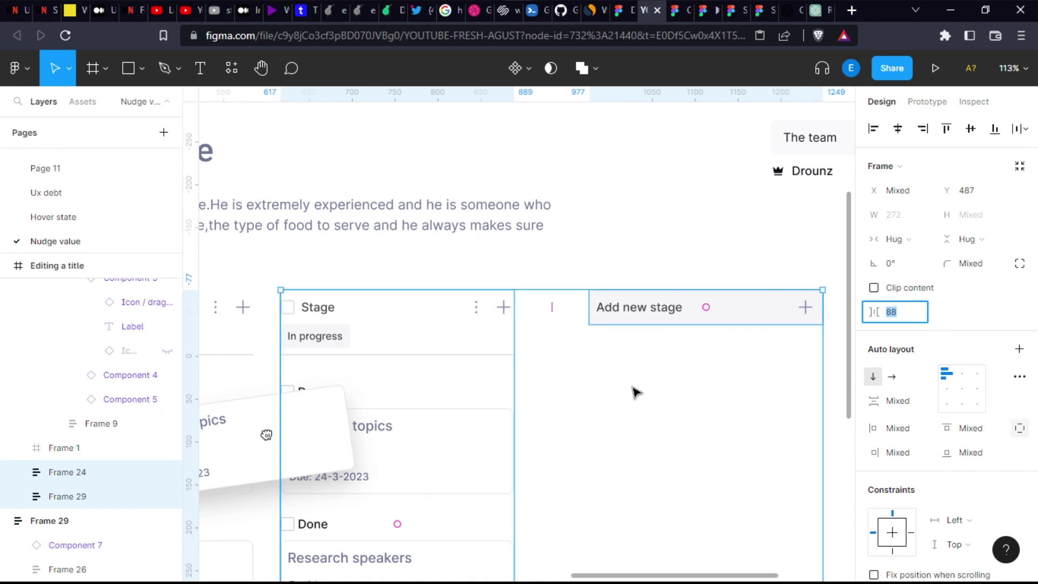
- Change Big nudge to 10 in the Nudge amount preferences and reselect the Add new stage card
key("Escape")
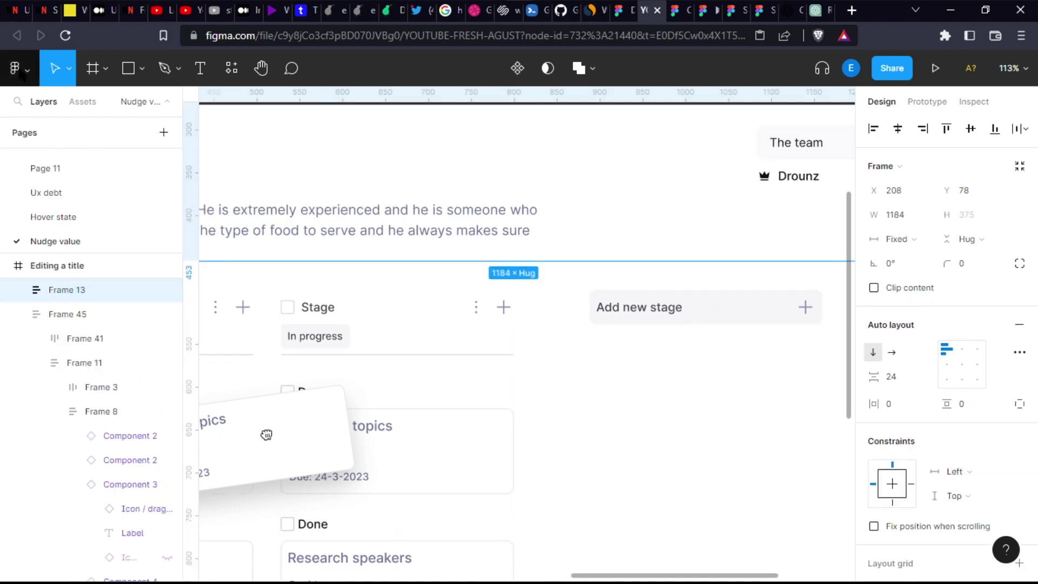
left_click(16, 69)
mouse_move(56, 344)
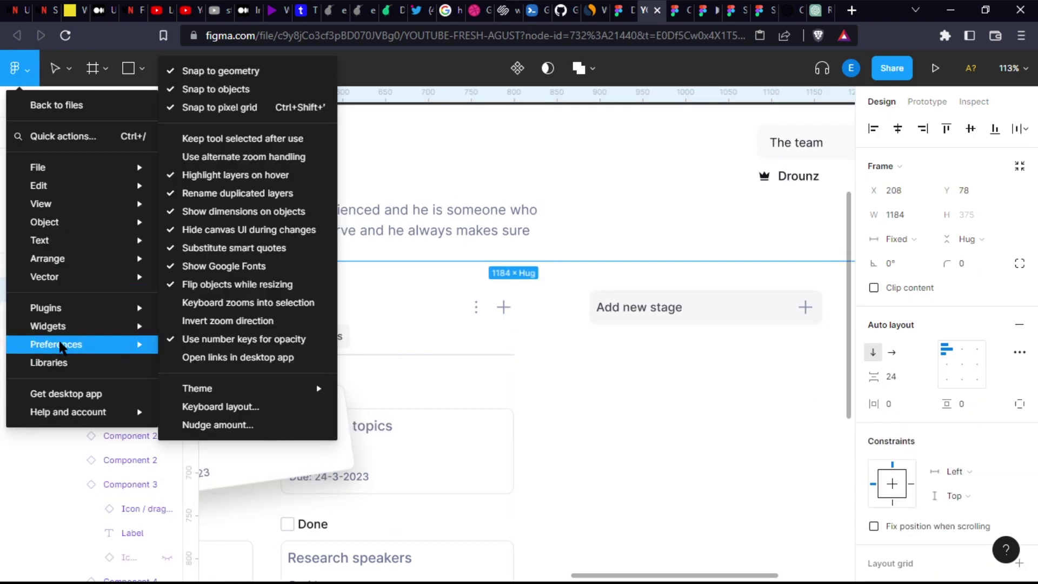
left_click(254, 421)
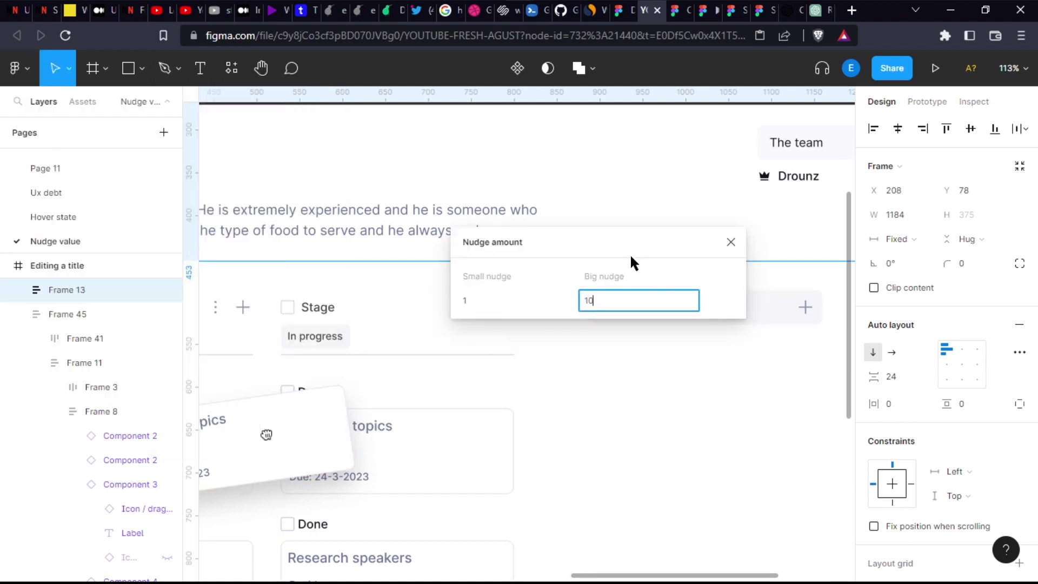
left_click(676, 356)
left_click(686, 322)
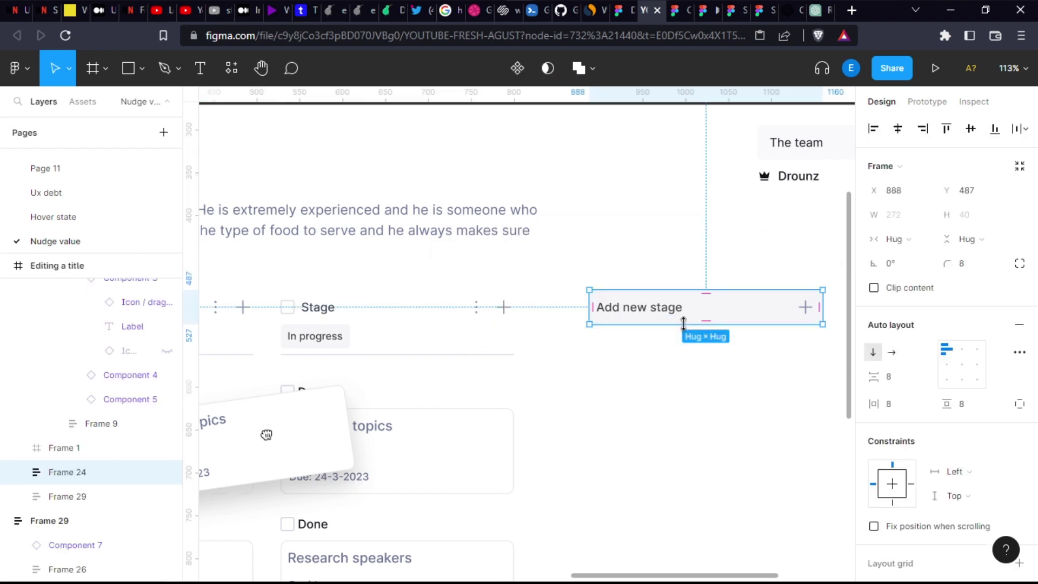
- Apply 80 spacing between the Stage column and the Add new stage card
left_click(419, 312, "shift")
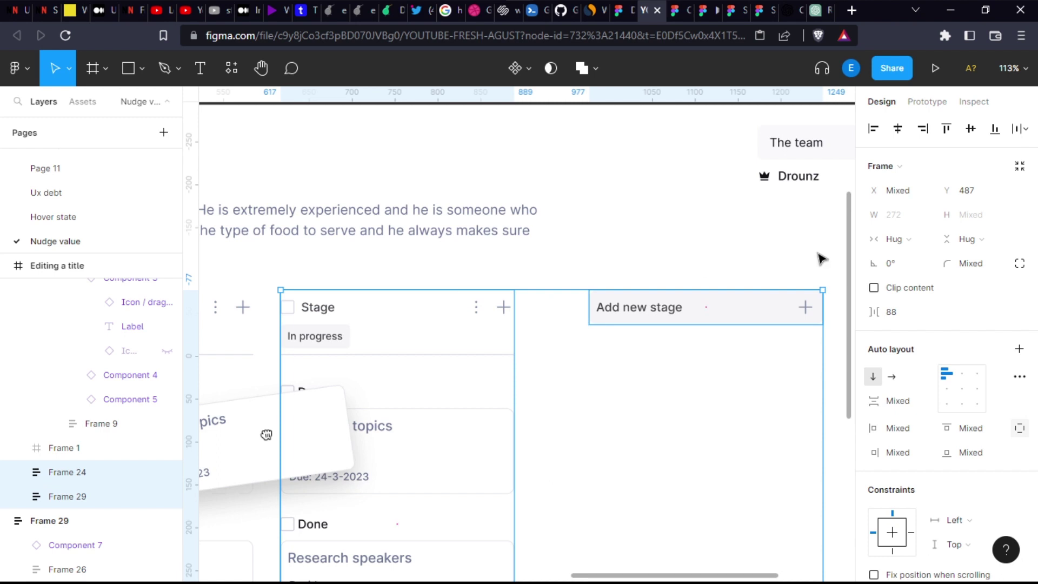
left_click(896, 317)
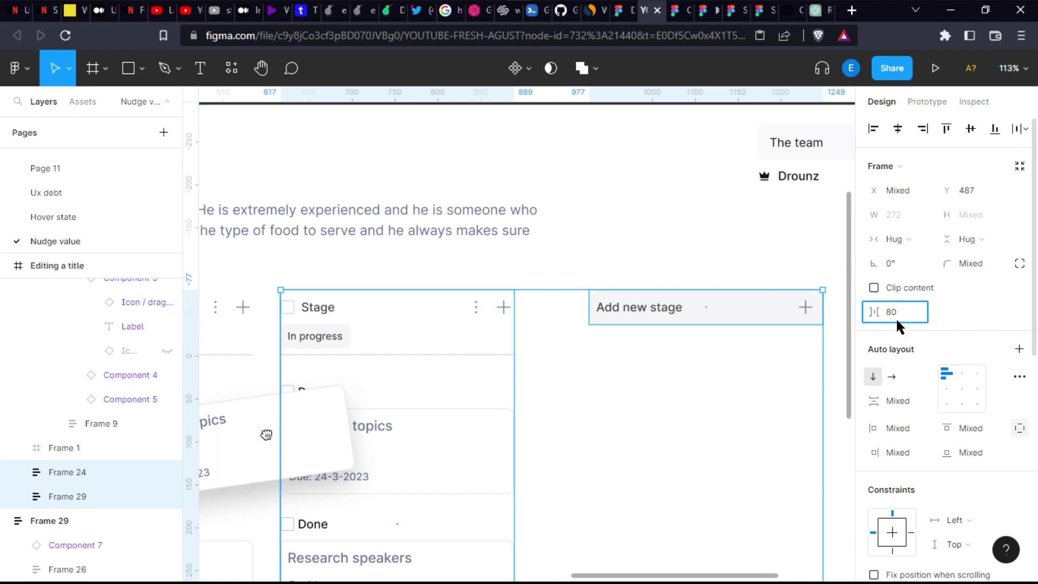
key("Return")
key("Escape")
left_click(719, 307)
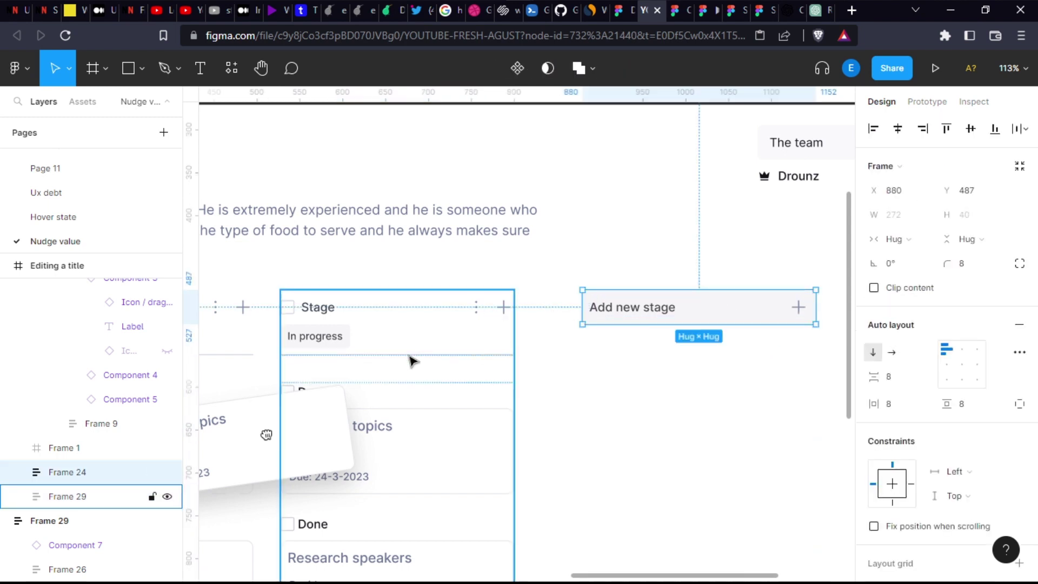
- Measure the gap, then nudge the card right in 10-unit steps toward X 930
key("alt")
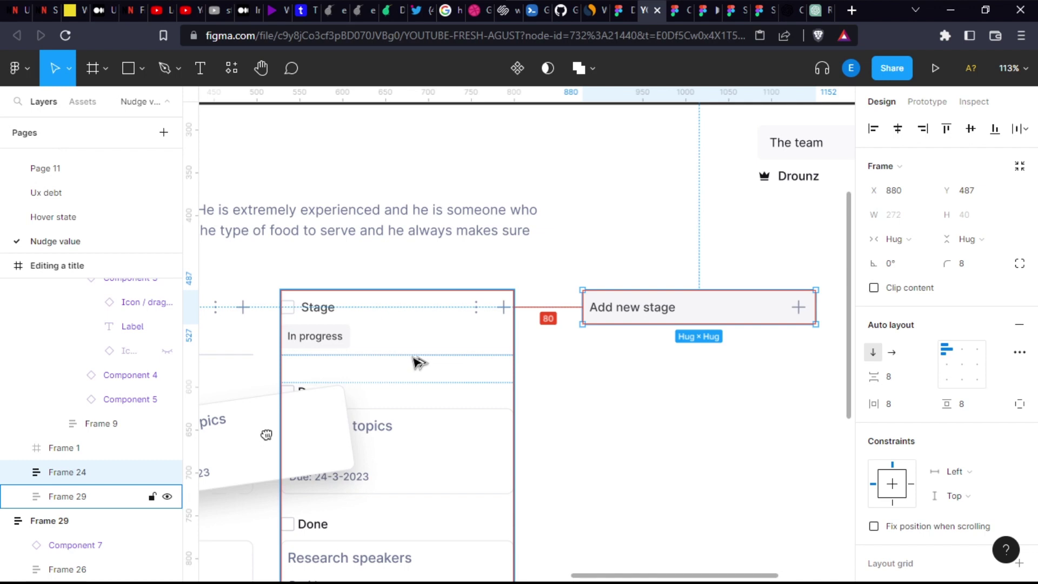
key("shift+Right")
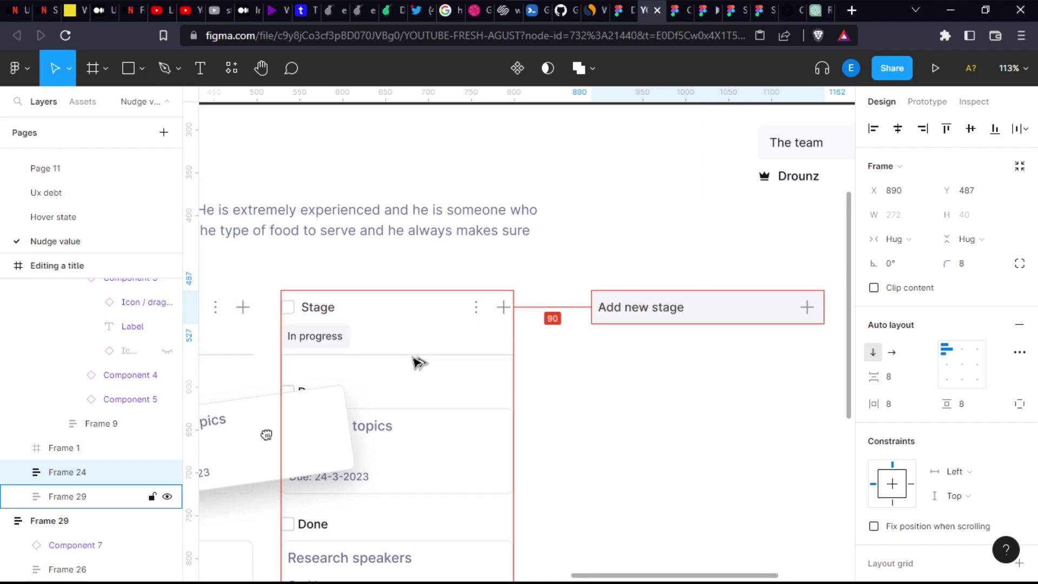
key("shift+Left")
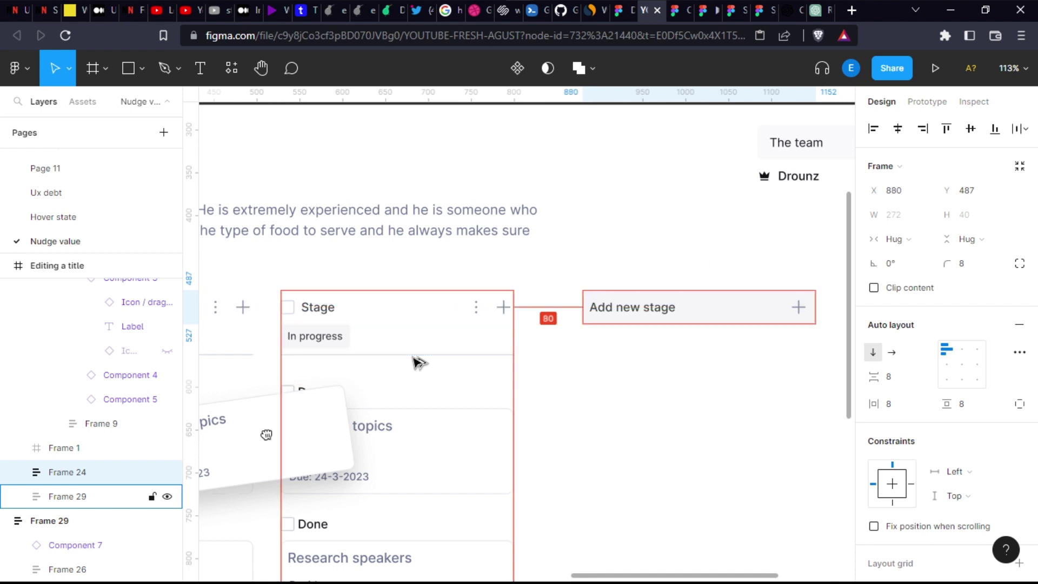
key("shift+Right")
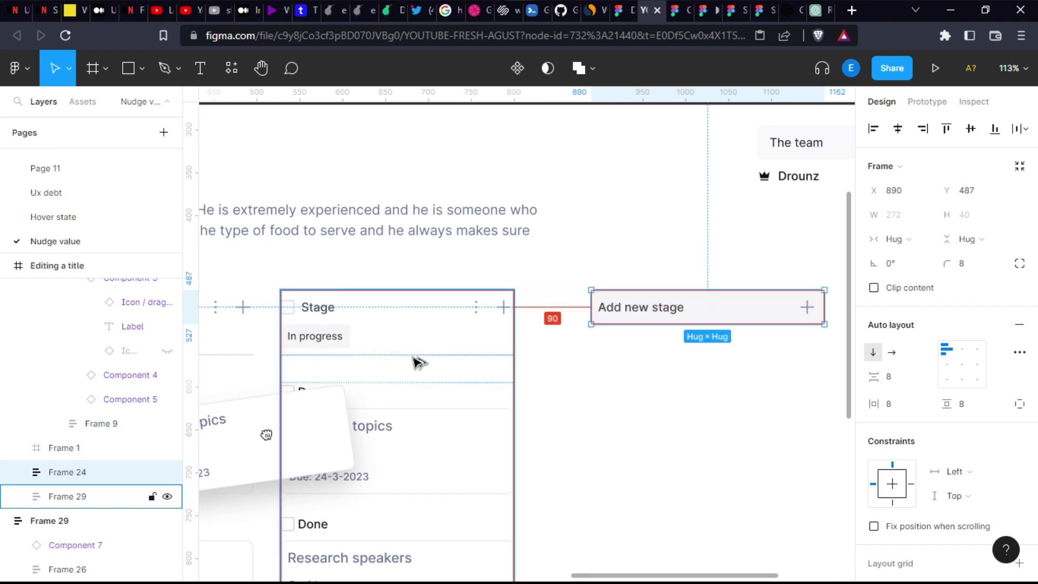
key("shift+Right")
key("shift+Right")
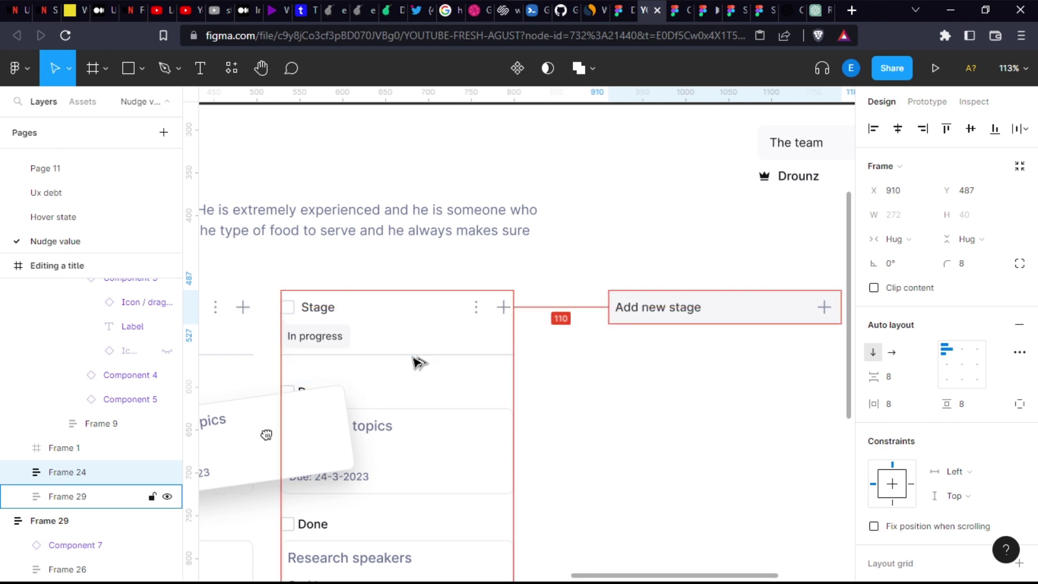
key("shift+Right")
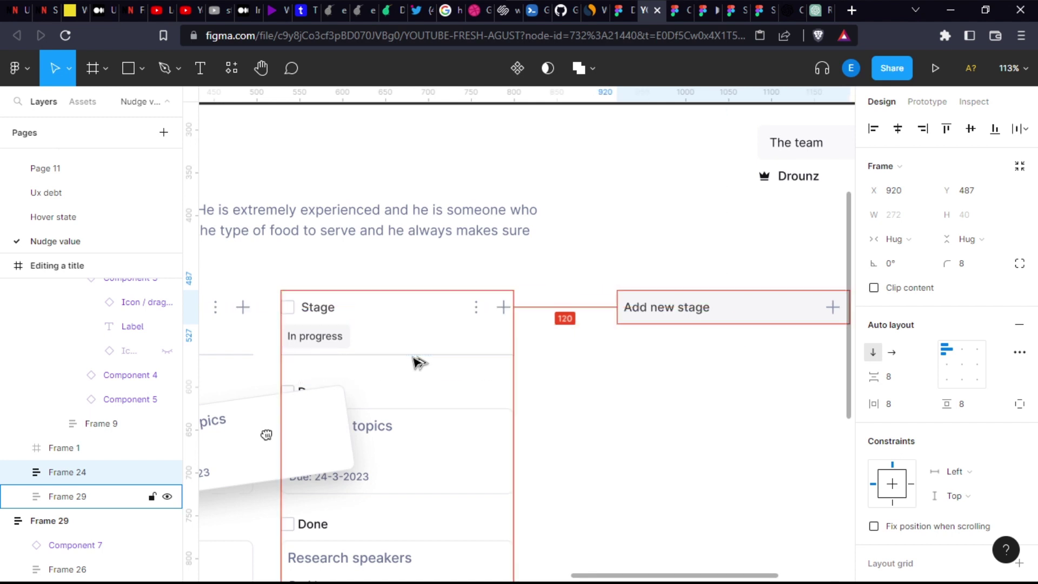
key("shift+Right")
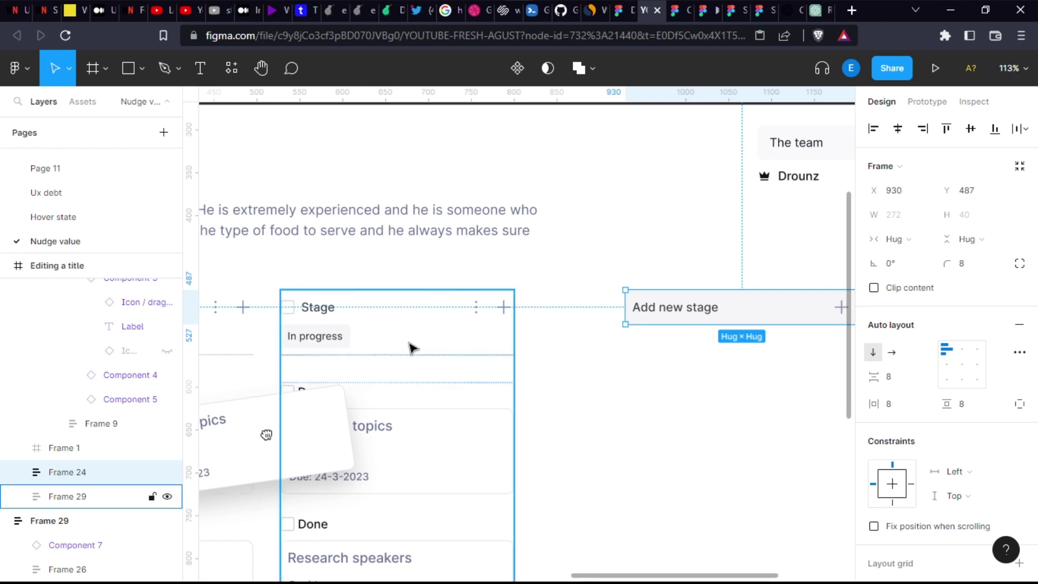
- Zoom in on the board, opening and dismissing the main options menu
scroll(621, 291, "up", 3)
scroll(630, 330, "up", 5)
scroll(642, 327, "up", 4)
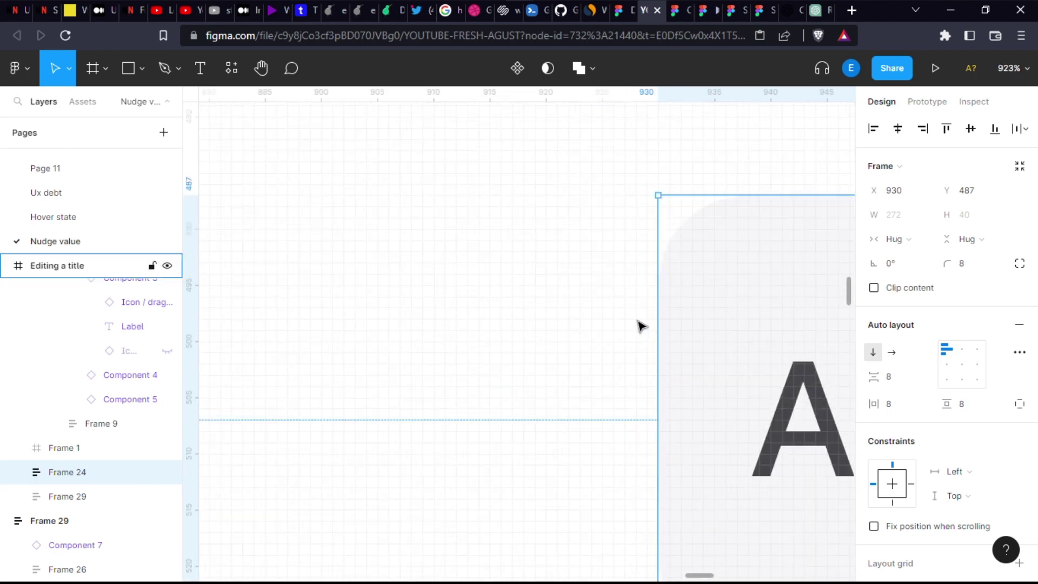
scroll(665, 310, "up", 3)
scroll(669, 307, "up", 4)
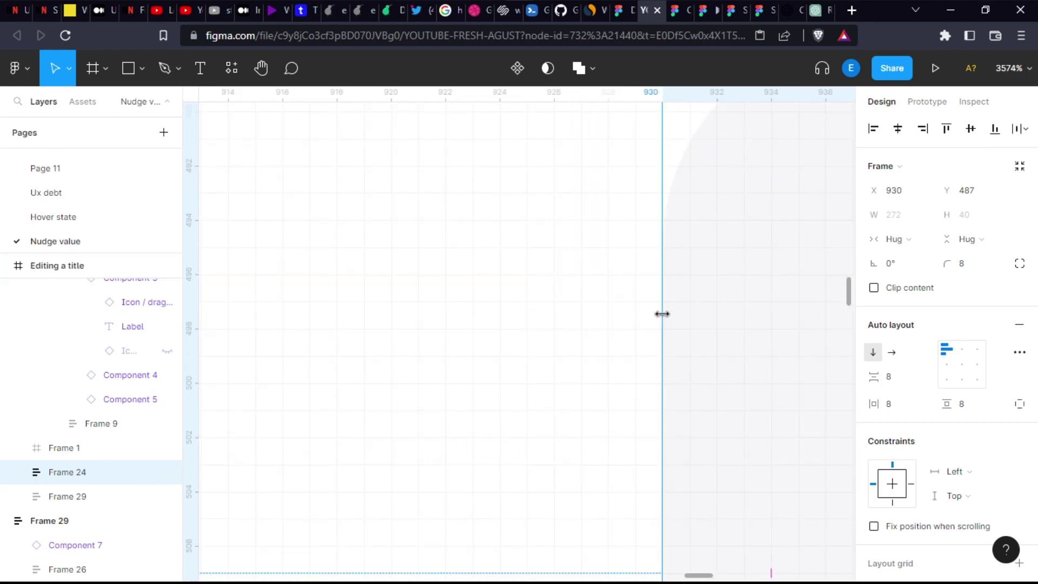
left_click(26, 75)
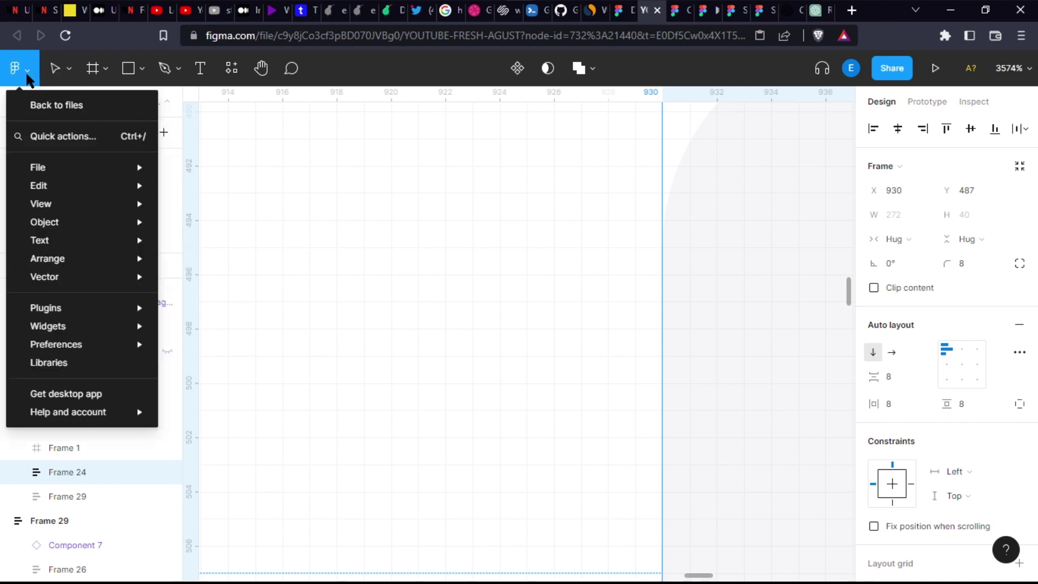
mouse_move(56, 343)
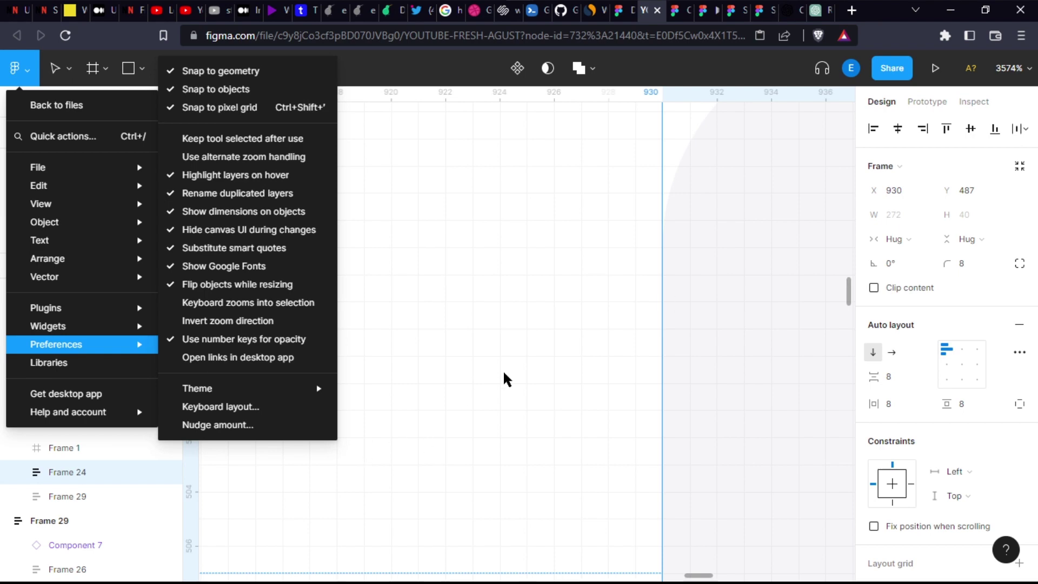
left_click(732, 317)
scroll(595, 316, "down", 5)
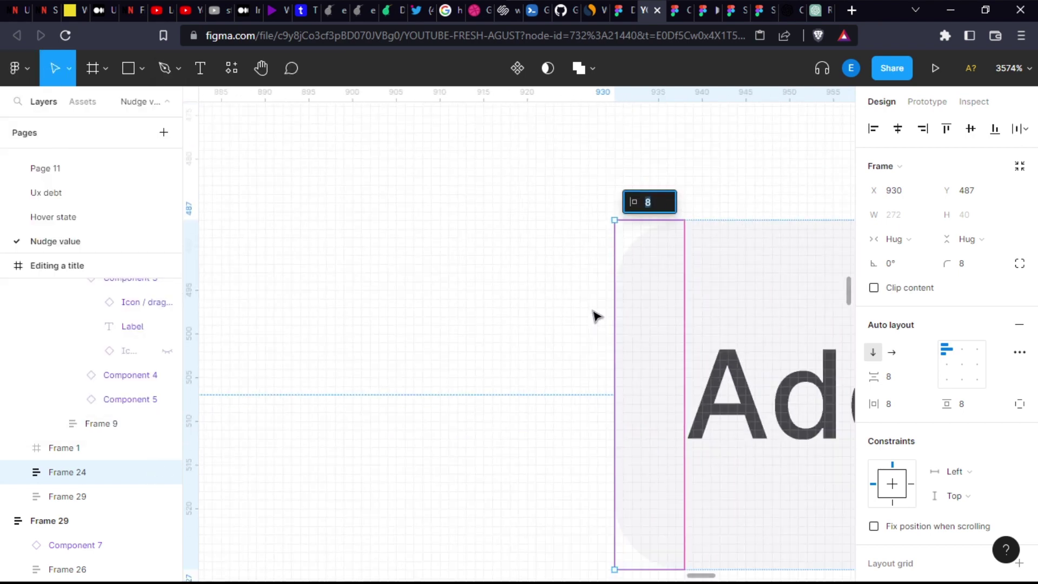
scroll(595, 316, "down", 5)
- Reselect the Add new stage card and nudge it one unit left to X 929
left_click(679, 227)
left_click(657, 346)
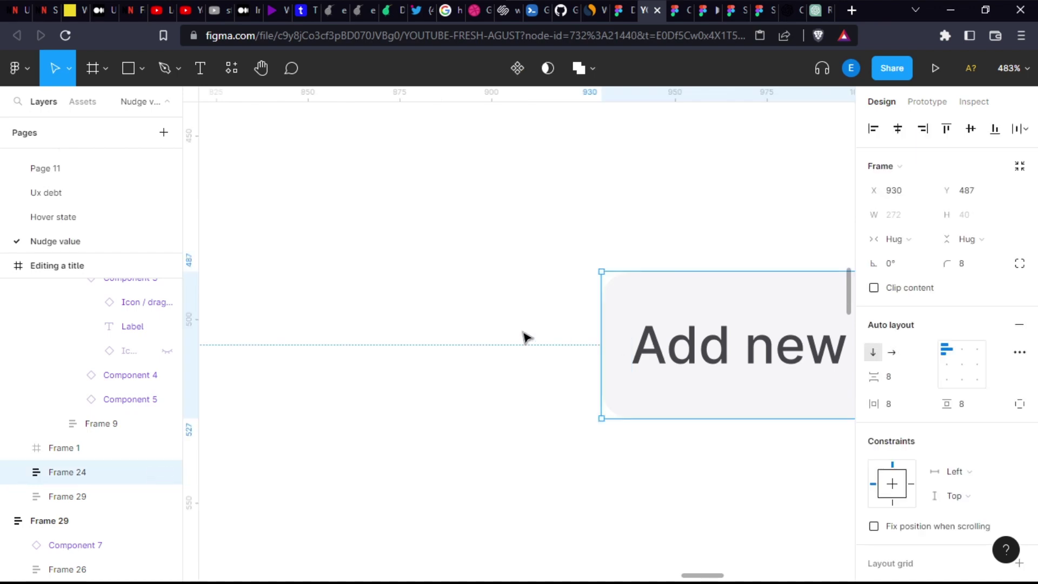
scroll(541, 335, "up", 5)
scroll(552, 333, "up", 5)
scroll(758, 301, "up", 3)
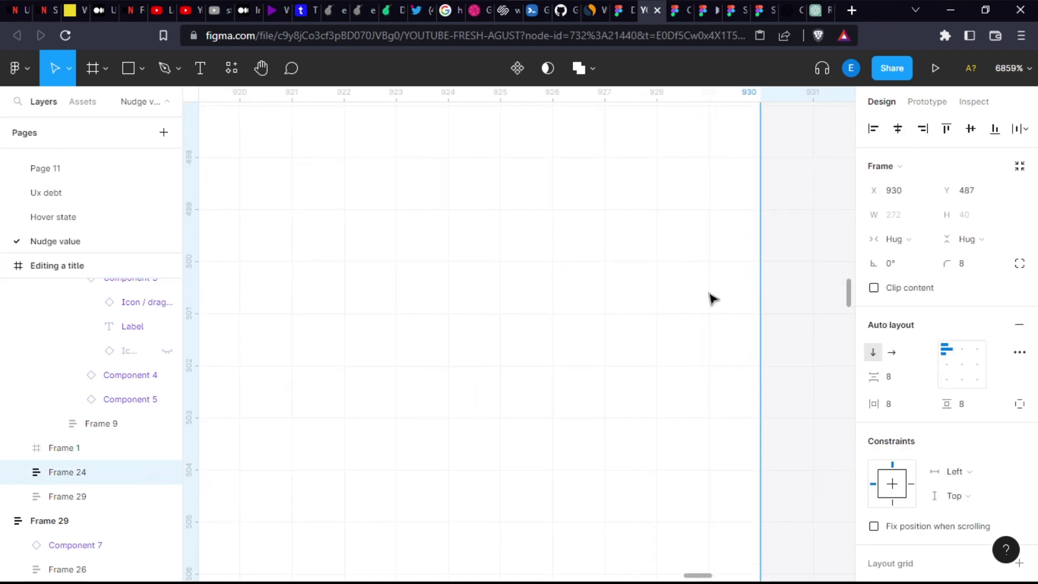
key("Left")
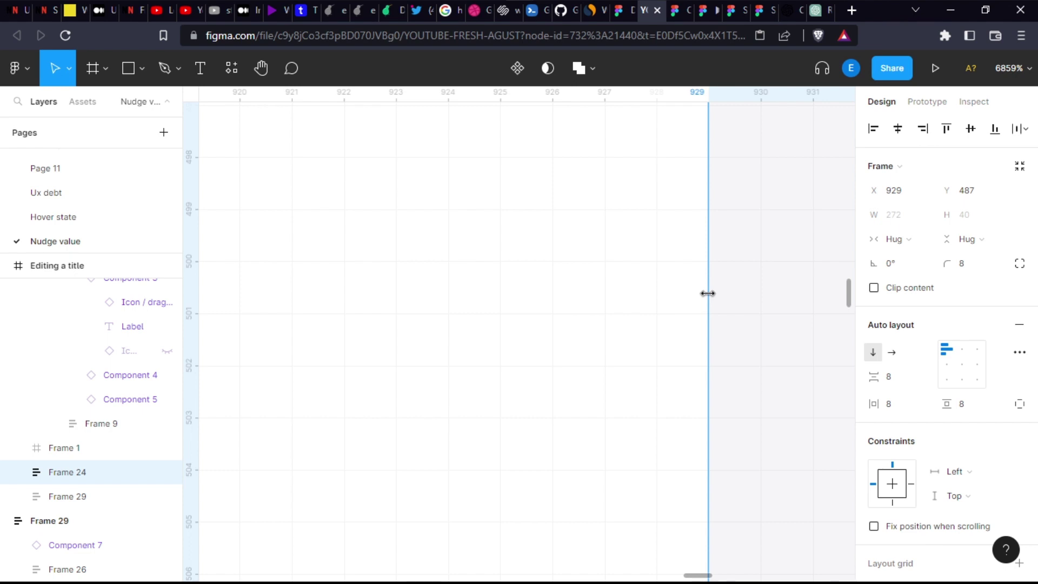
left_click(15, 68)
mouse_move(57, 344)
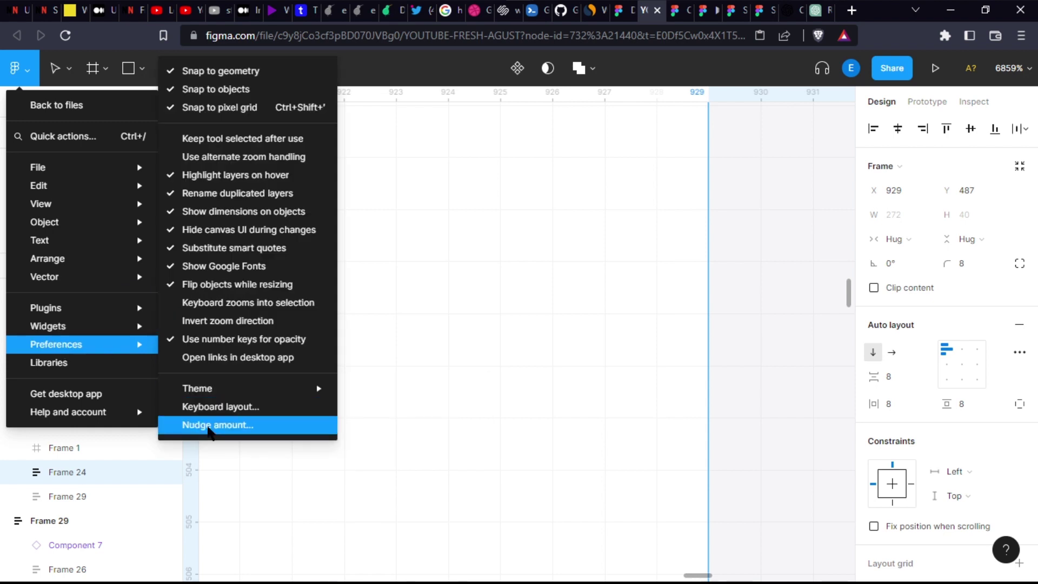
- Set the Small nudge amount to 2 in preferences
left_click(208, 427)
left_click(477, 300)
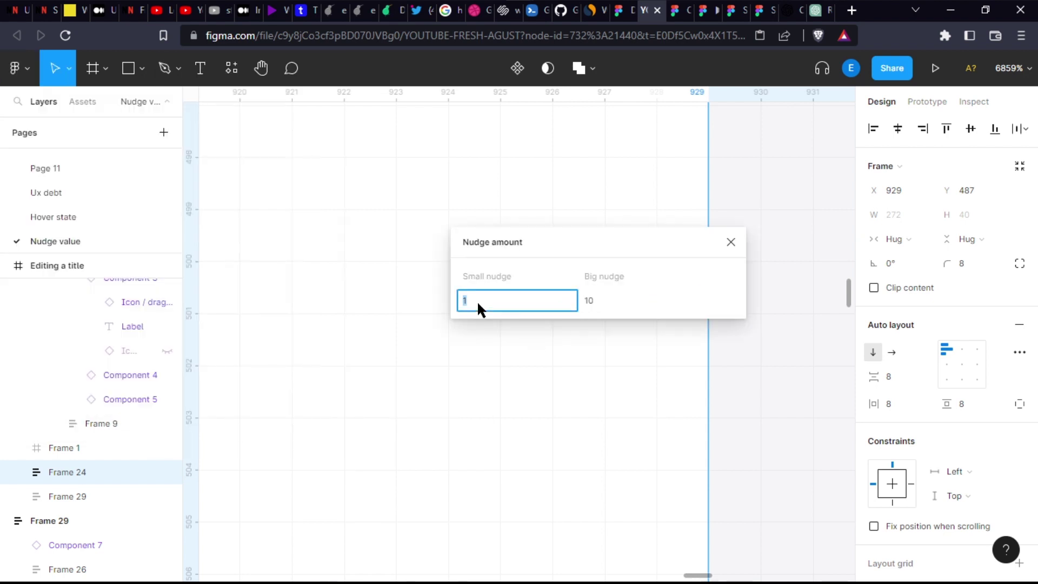
left_click(621, 408)
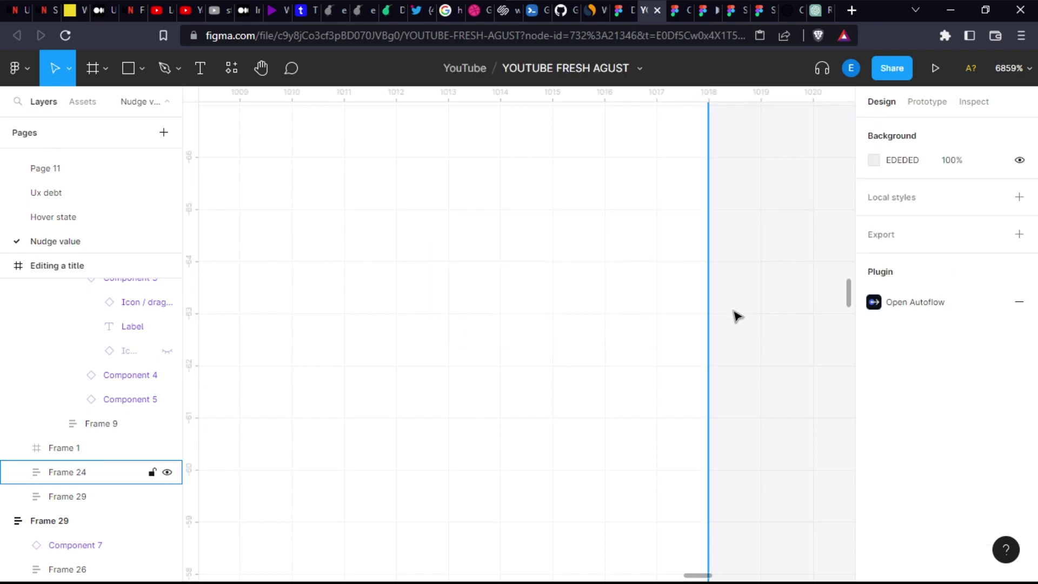
scroll(724, 302, "up", 5)
scroll(724, 301, "down", 5)
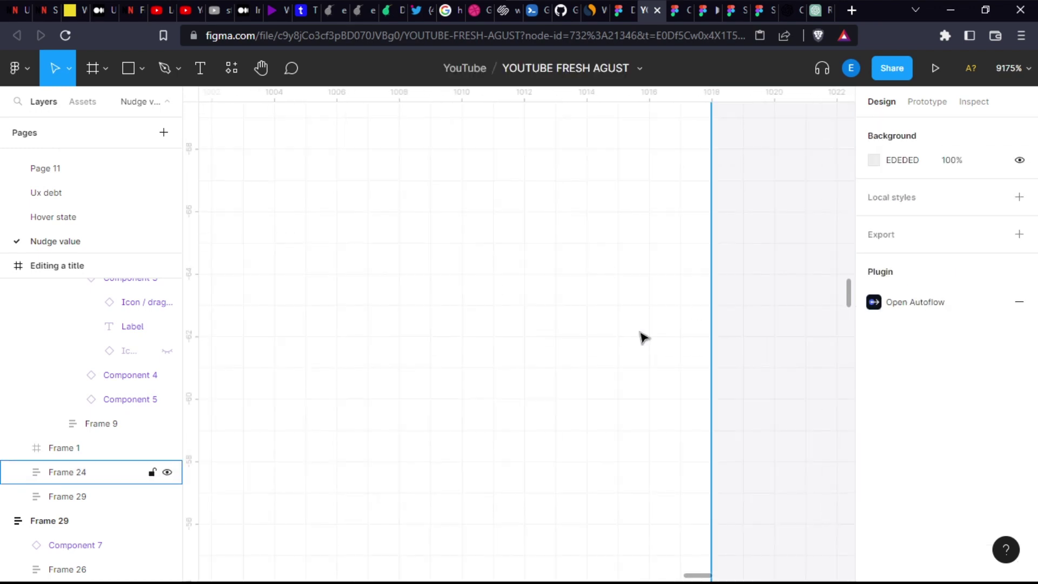
- Add vertical guides at 1018 and 927, then nudge the Add new stage card left to X 927
left_click_drag(191, 319, 711, 319)
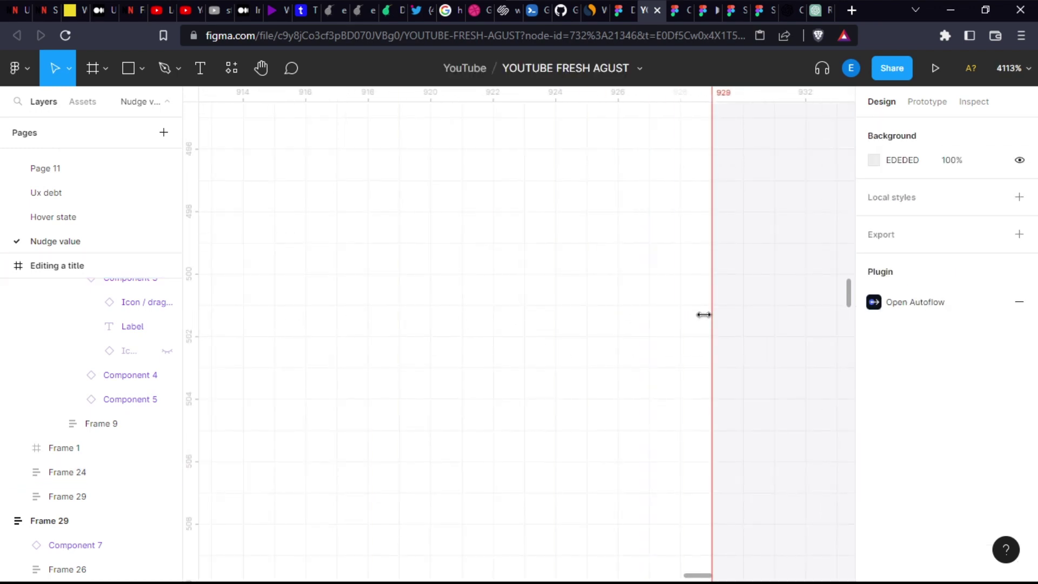
left_click_drag(194, 324, 649, 298)
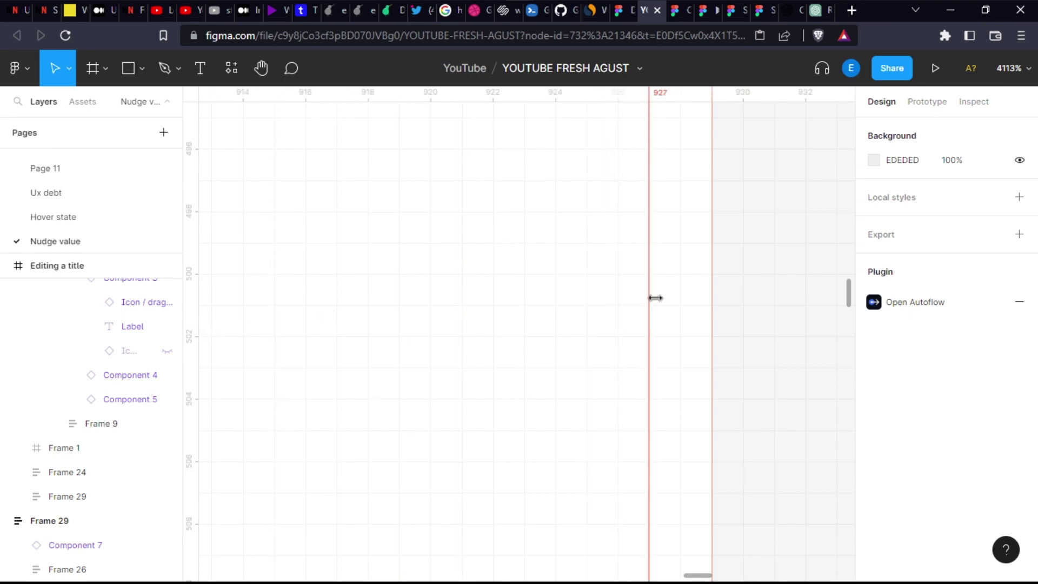
left_click(755, 297)
left_click(627, 329)
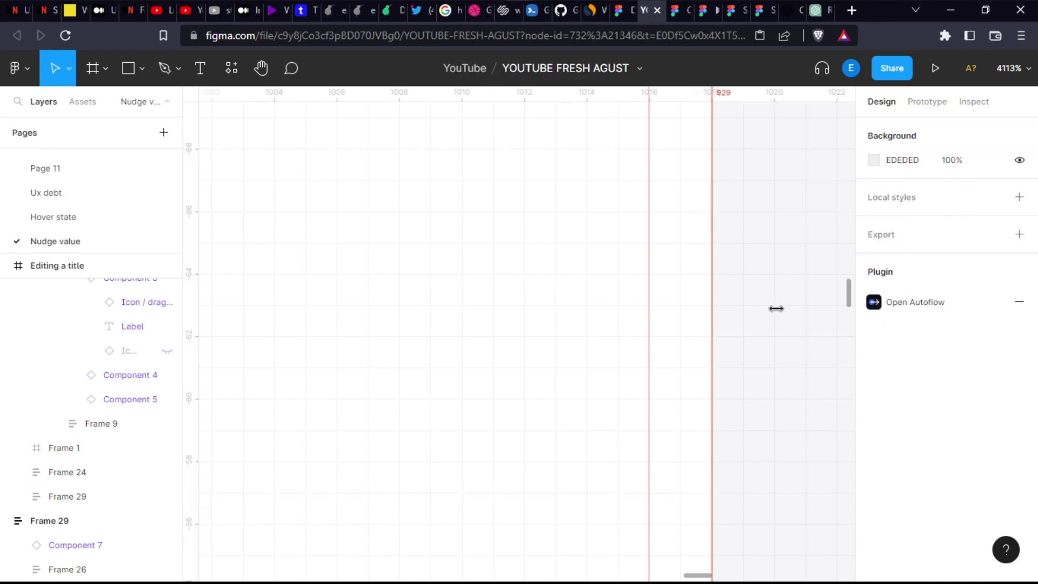
left_click(789, 308)
key("Left")
key("Left")
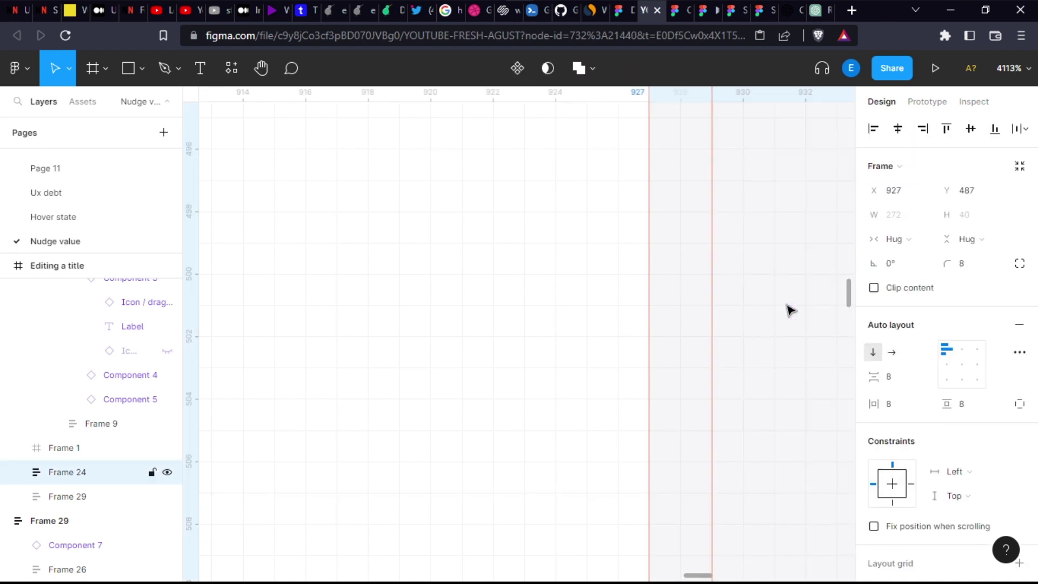
scroll(617, 352, "up", 4)
scroll(617, 352, "right", 2)
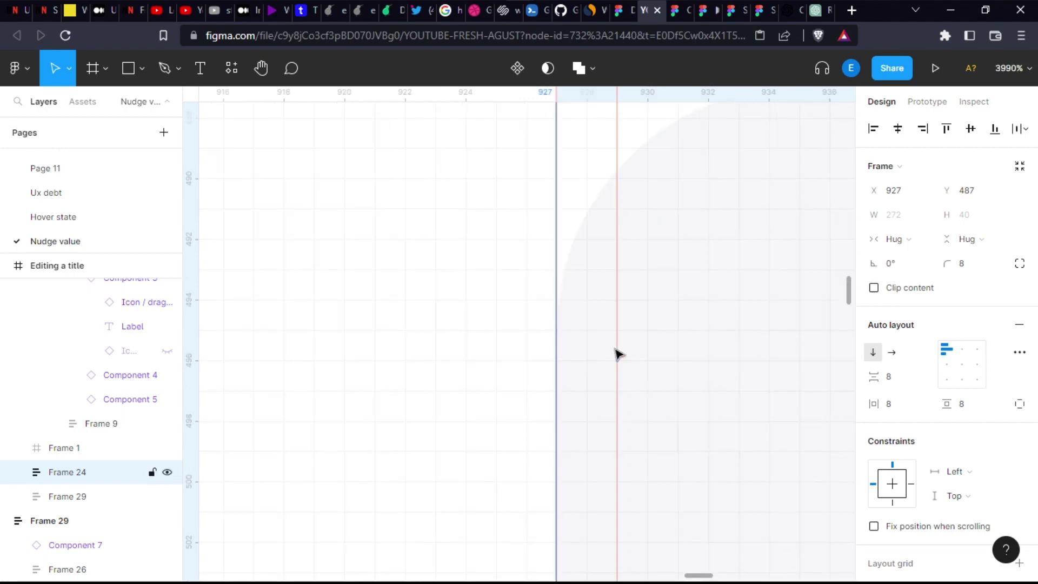
left_click(19, 67)
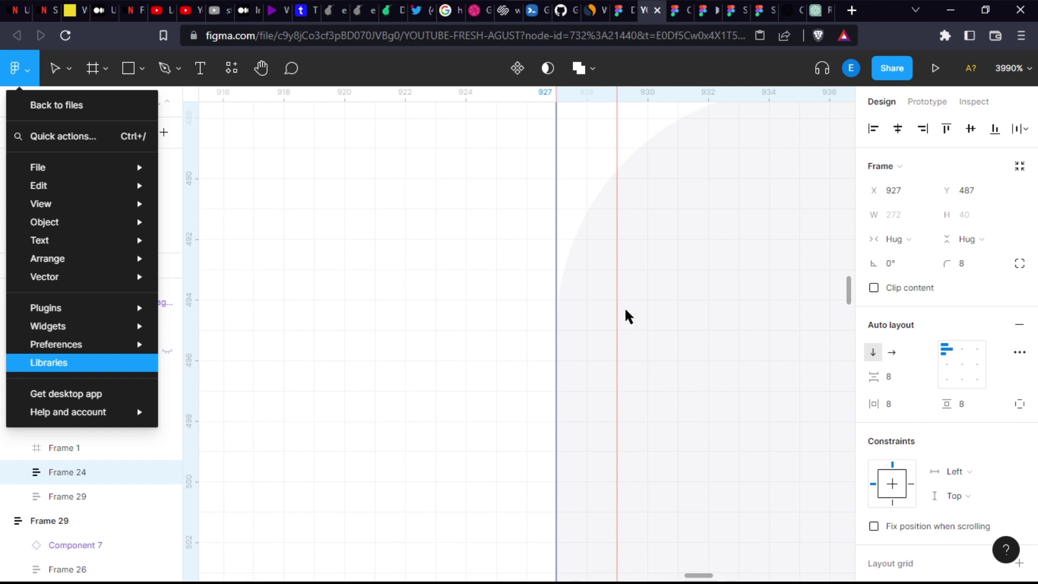
mouse_move(56, 344)
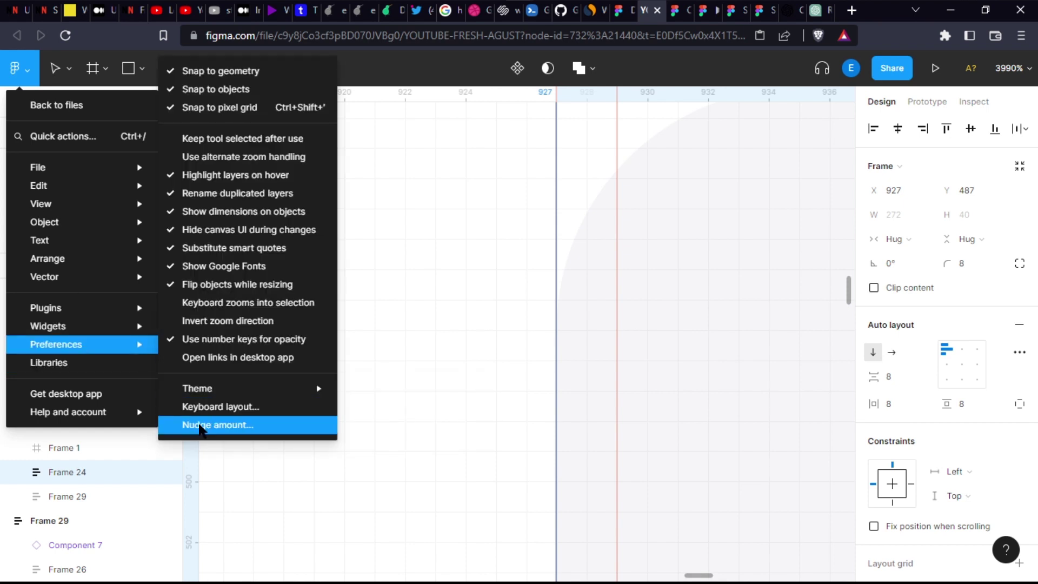
- Reopen the Nudge amount settings and select a nudge value for editing
left_click(201, 424)
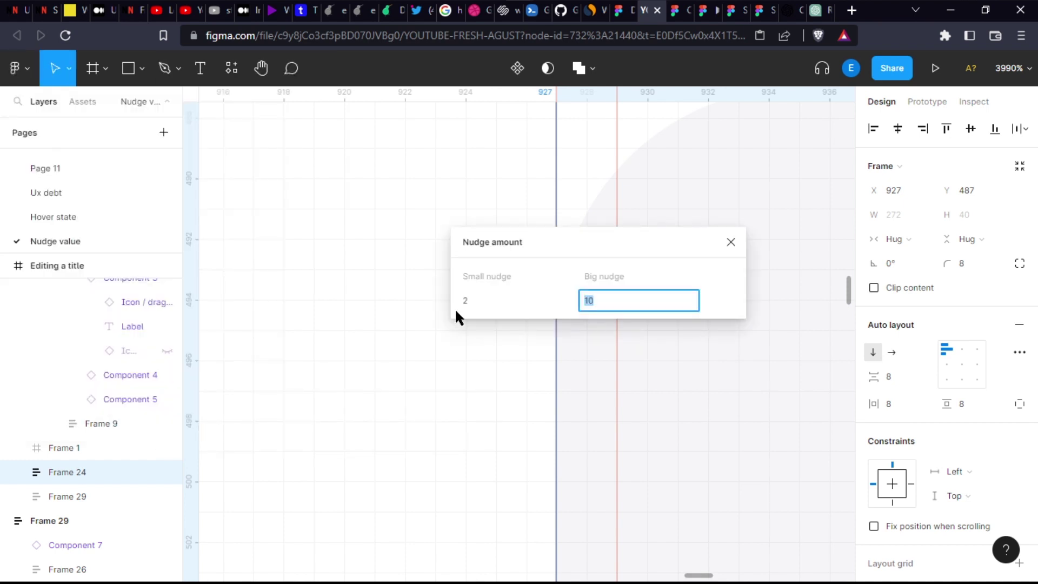
left_click(489, 303)
- Enter 8 as the Small nudge, close the settings and zoom out
type("8")
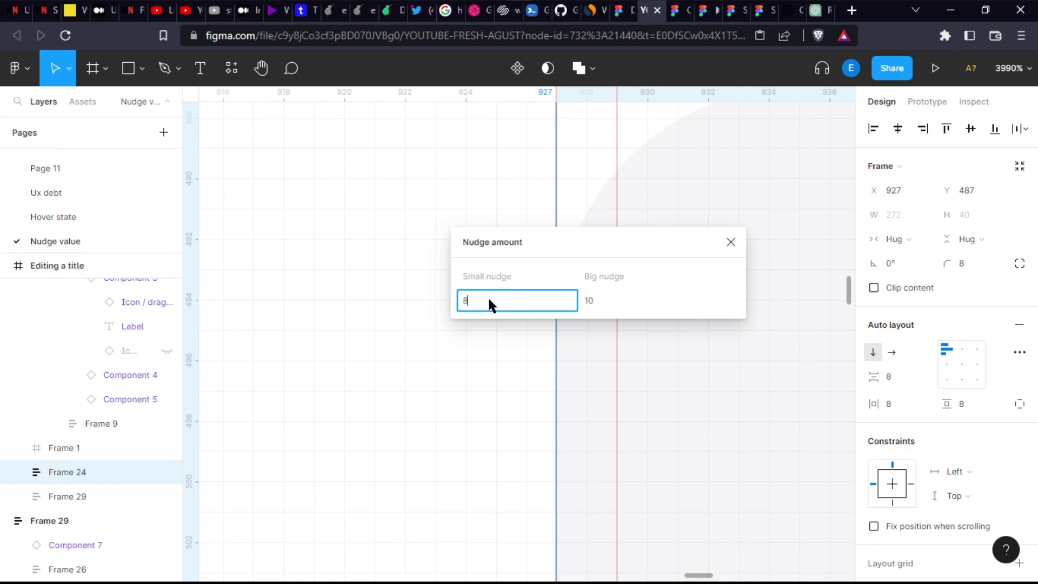
left_click(487, 387)
scroll(572, 263, "down", 3)
scroll(576, 254, "down", 2)
scroll(577, 253, "down", 3)
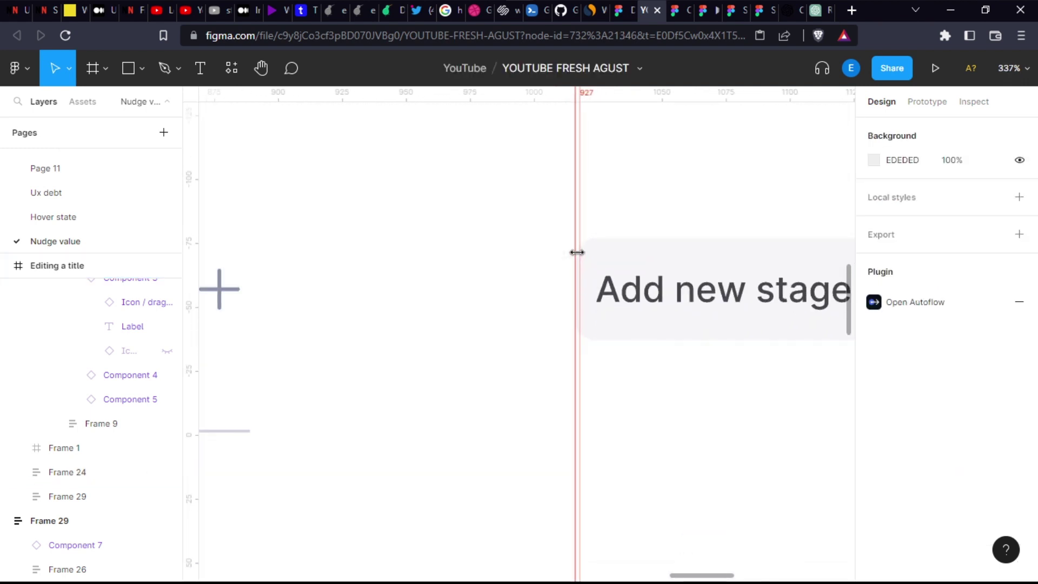
scroll(577, 253, "down", 3)
- Set the spacing between the stage column and Add new stage card to 80, placing the card at X 880
left_click(609, 268)
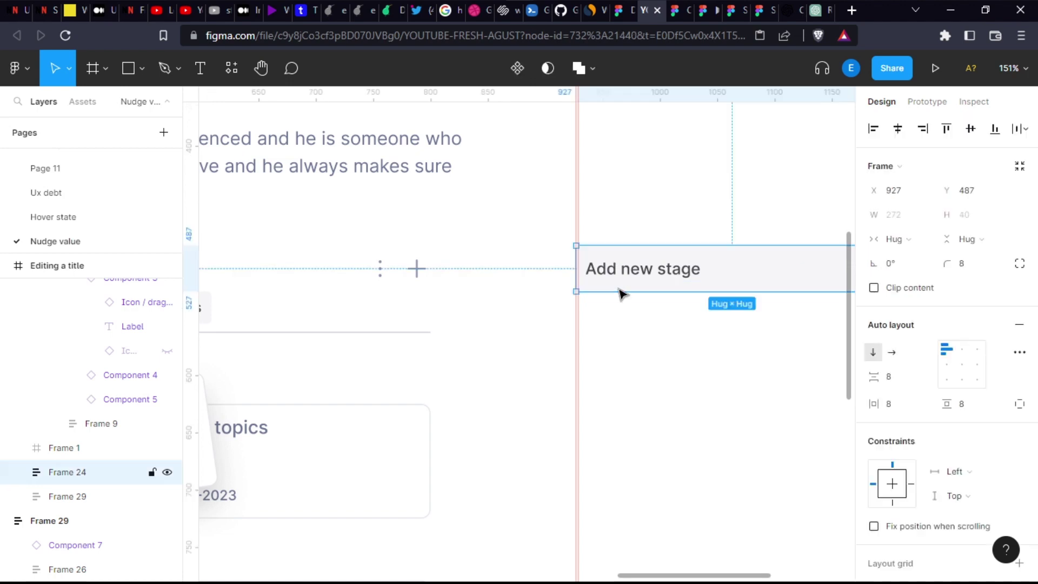
key("alt")
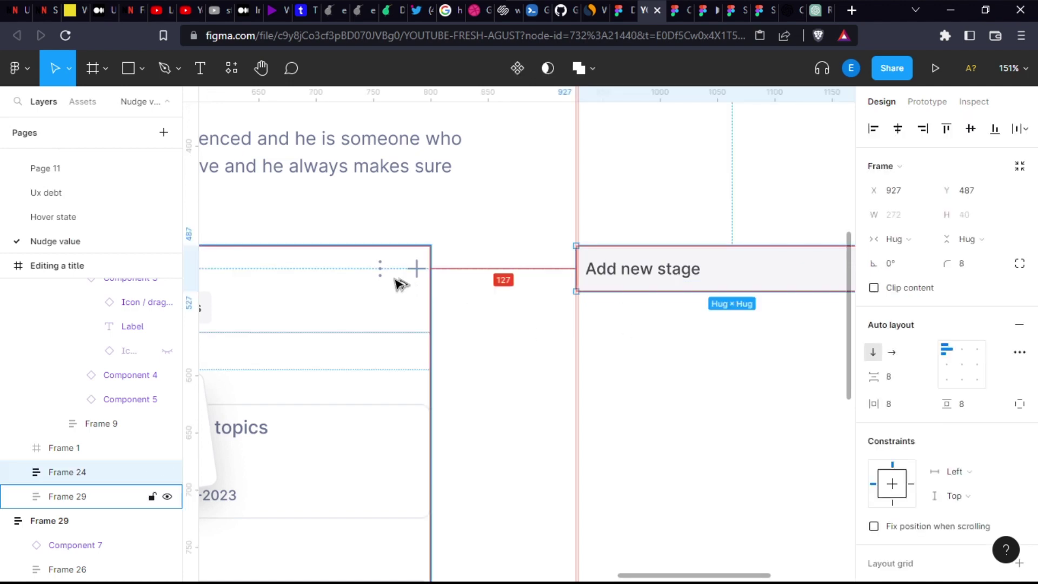
left_click(385, 296, "shift")
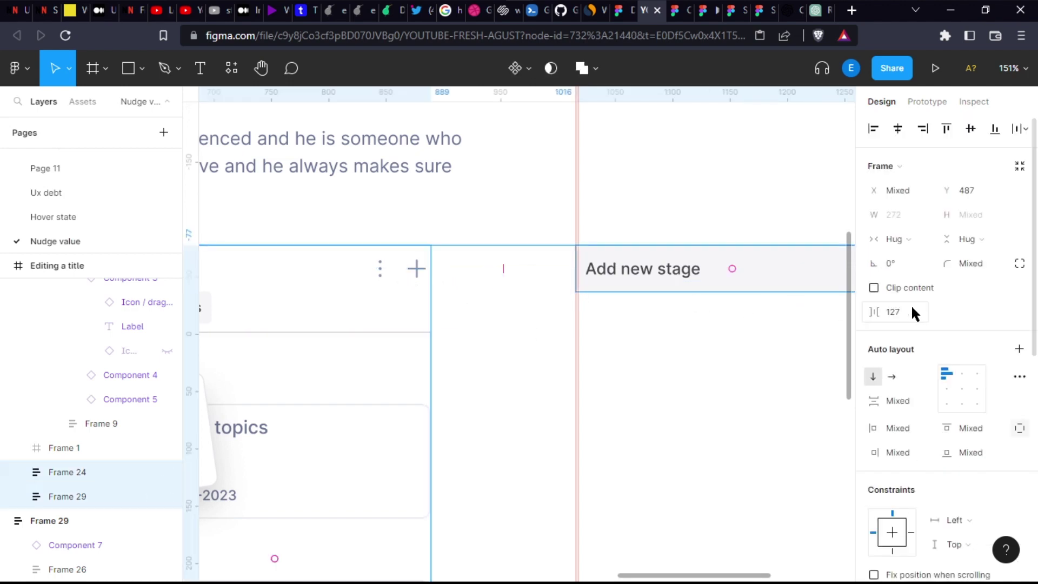
left_click(910, 313)
type("80")
key("Return")
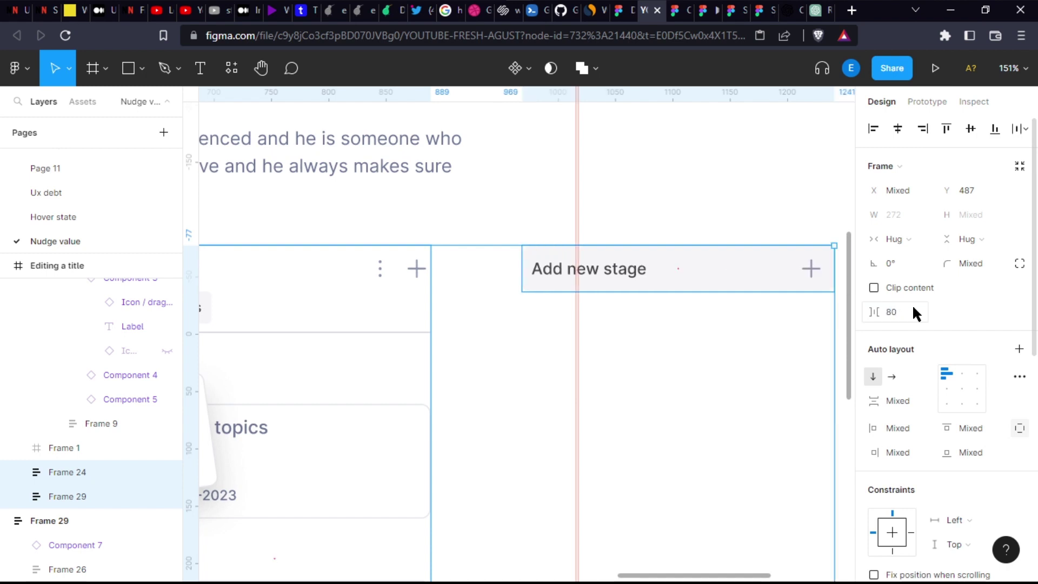
left_click(676, 306)
left_click(595, 281)
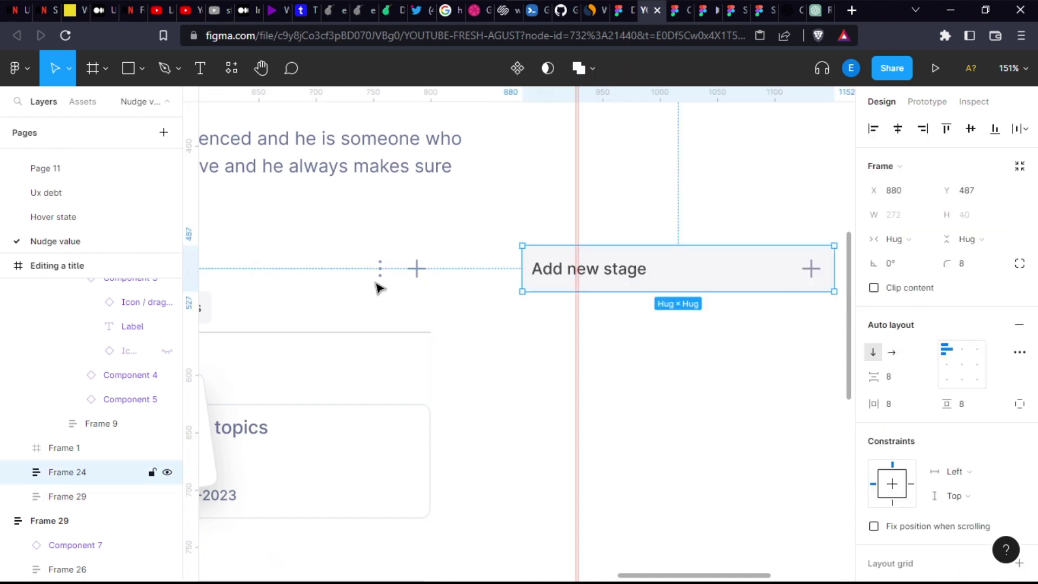
left_click(366, 287, "shift")
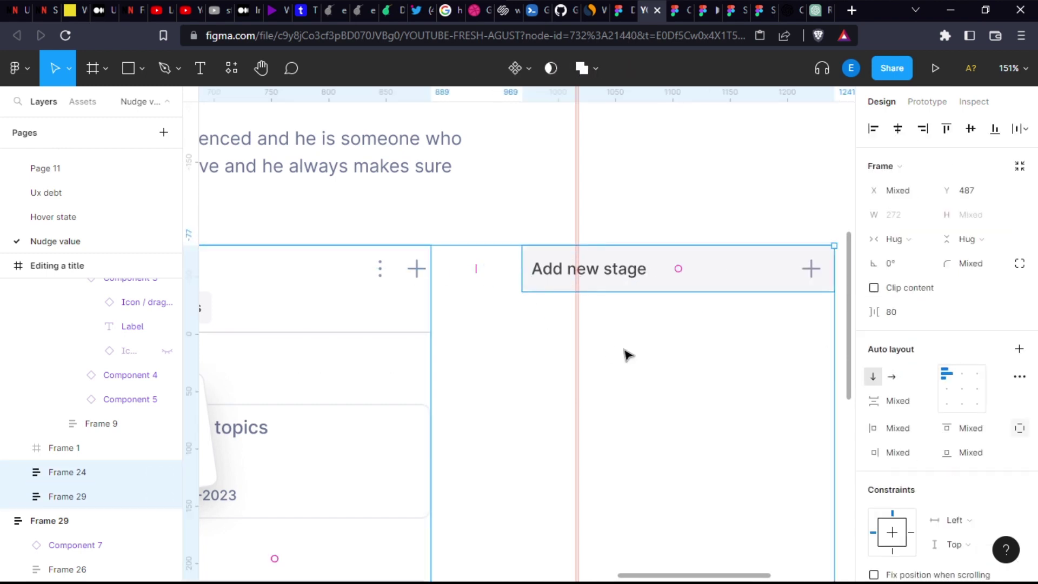
left_click(719, 276)
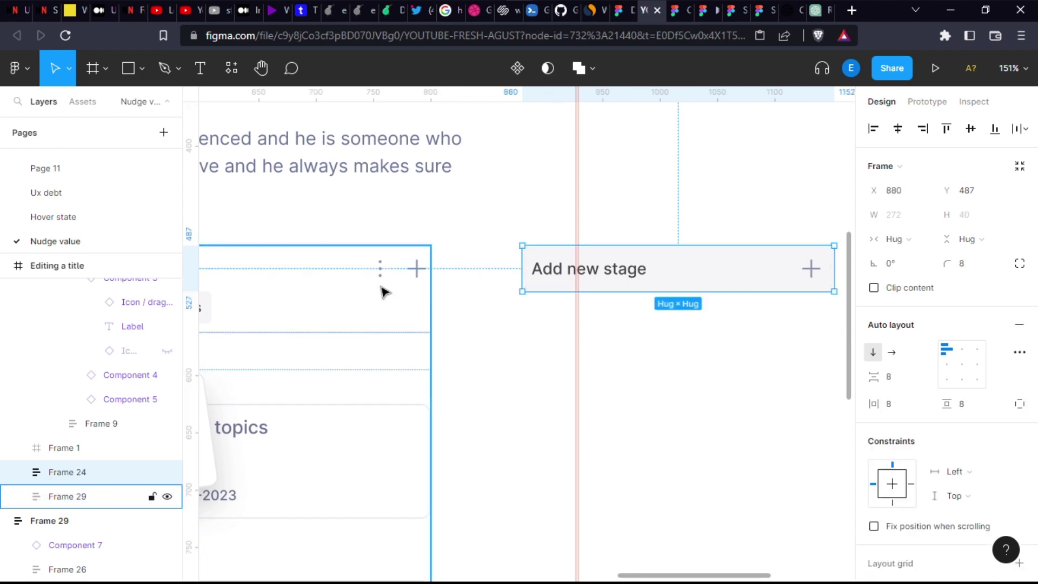
- Nudge the Add new stage card right in steps of 8 to X 952, 152 from the stage column
key("alt")
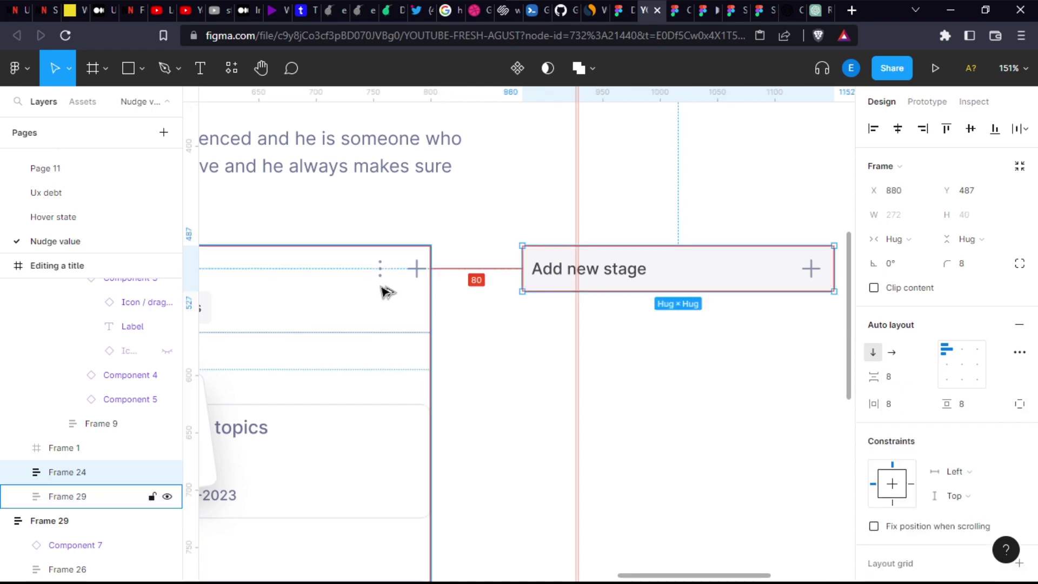
key("shift+Right")
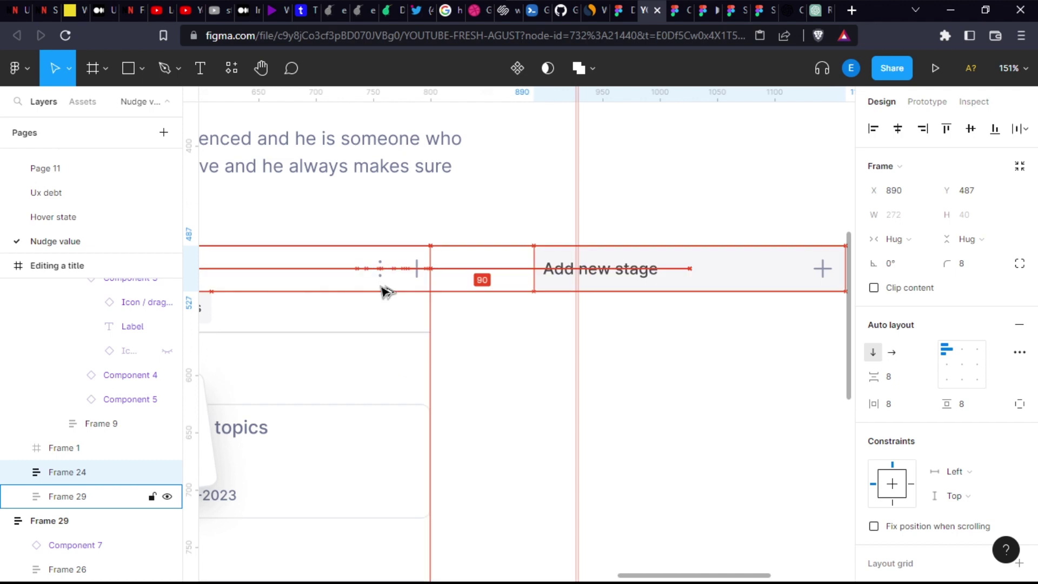
key("shift+Left")
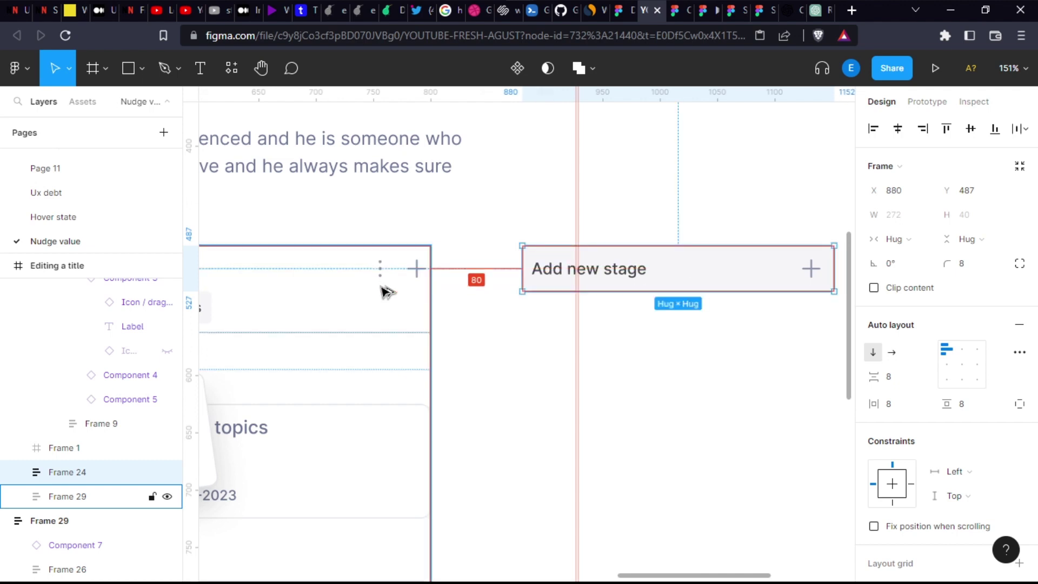
key("shift+Right")
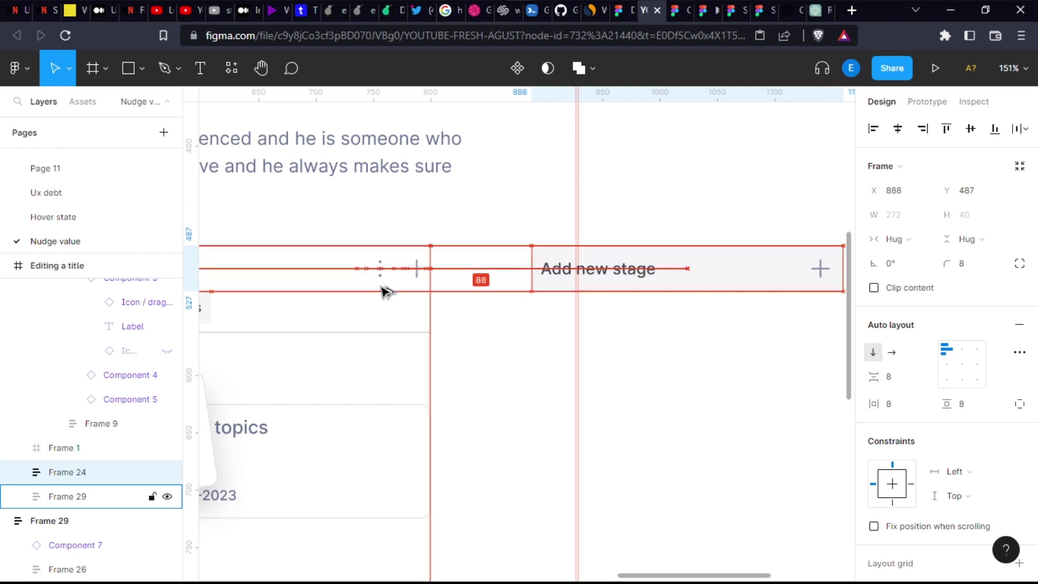
key("shift+Right")
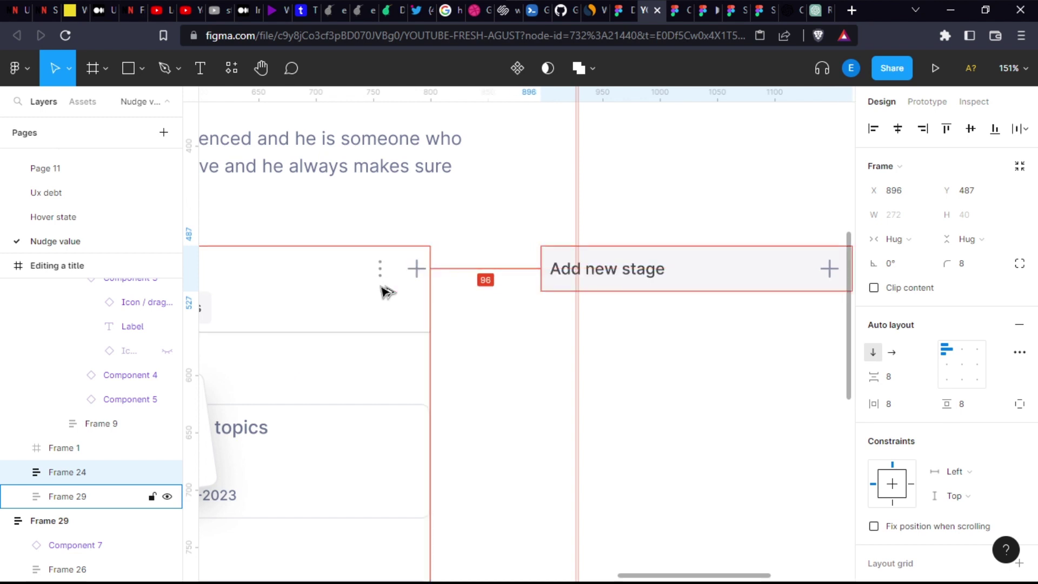
key("shift+Right")
key("shift+Right")
key("shift+Right")
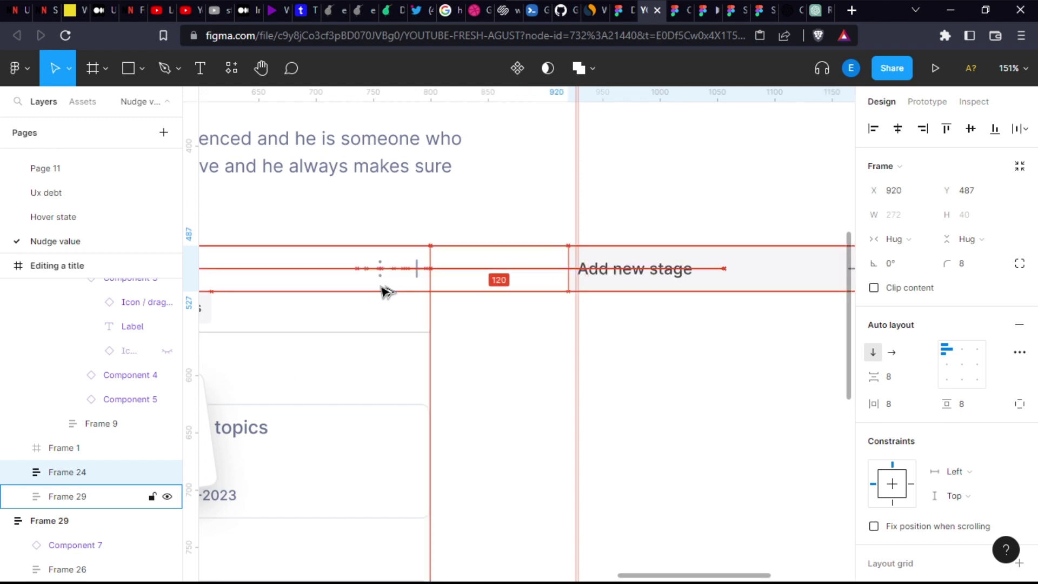
key("shift+Right")
key("shift+Right")
key("shift+Right")
key("shift+Right")
key("shift+Right")
key("shift+Right")
key("shift+Right")
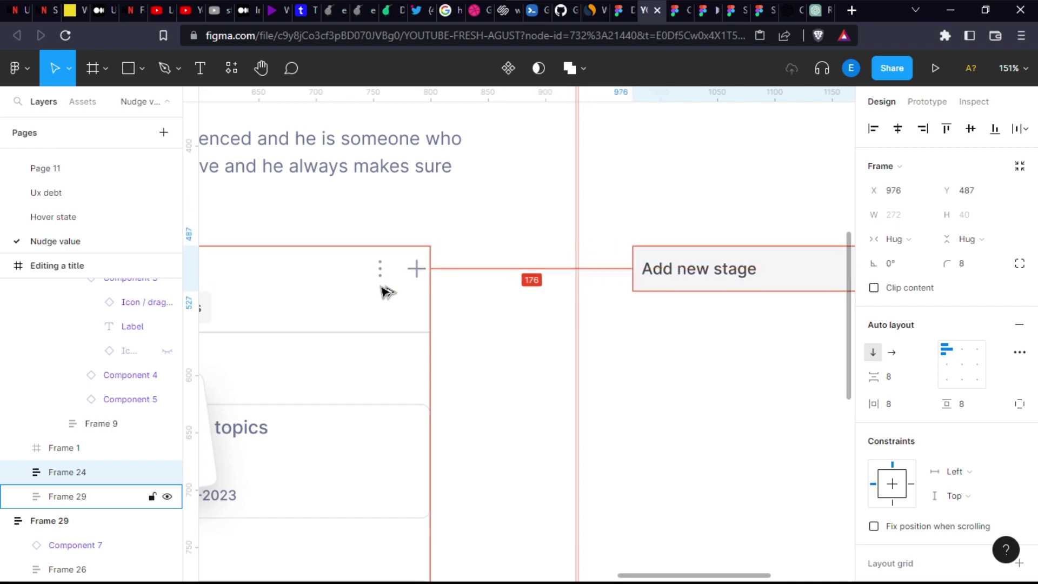
key("shift+Left")
key("shift+Left")
key("shift+Left")
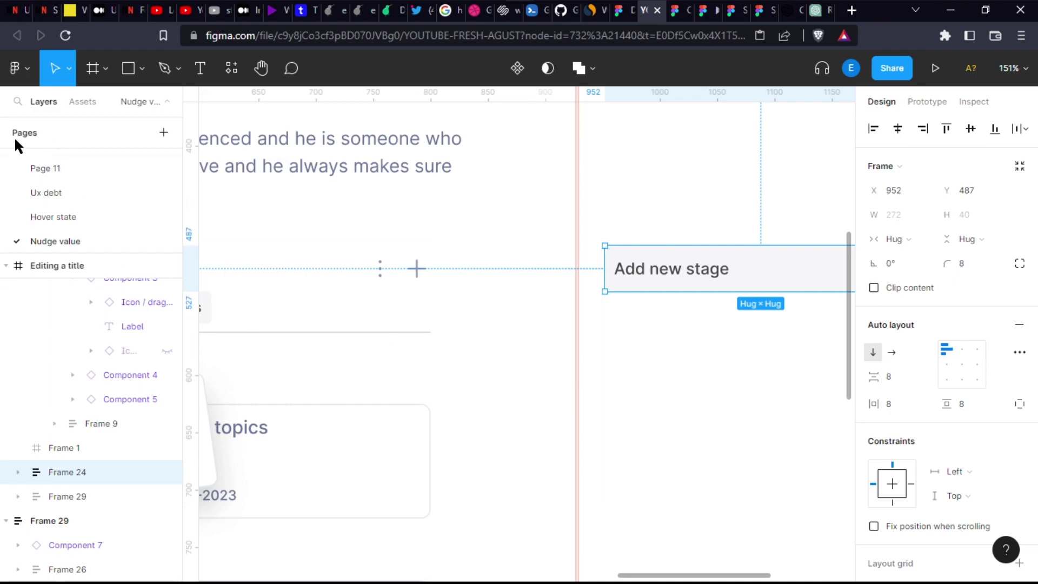
- Restore the Preferences nudge amounts to small nudge 1 and big nudge 8
left_click(17, 68)
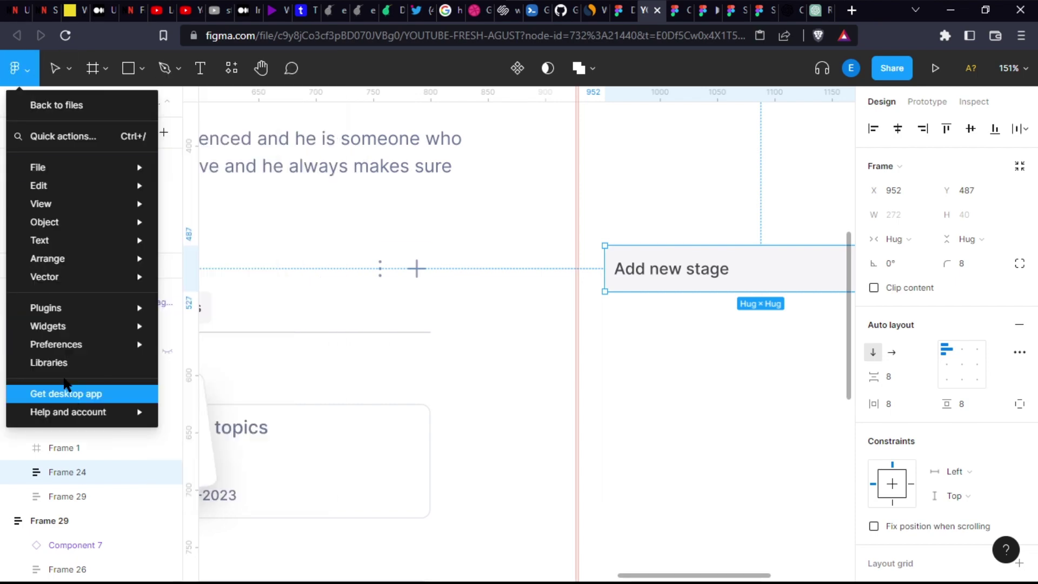
mouse_move(48, 326)
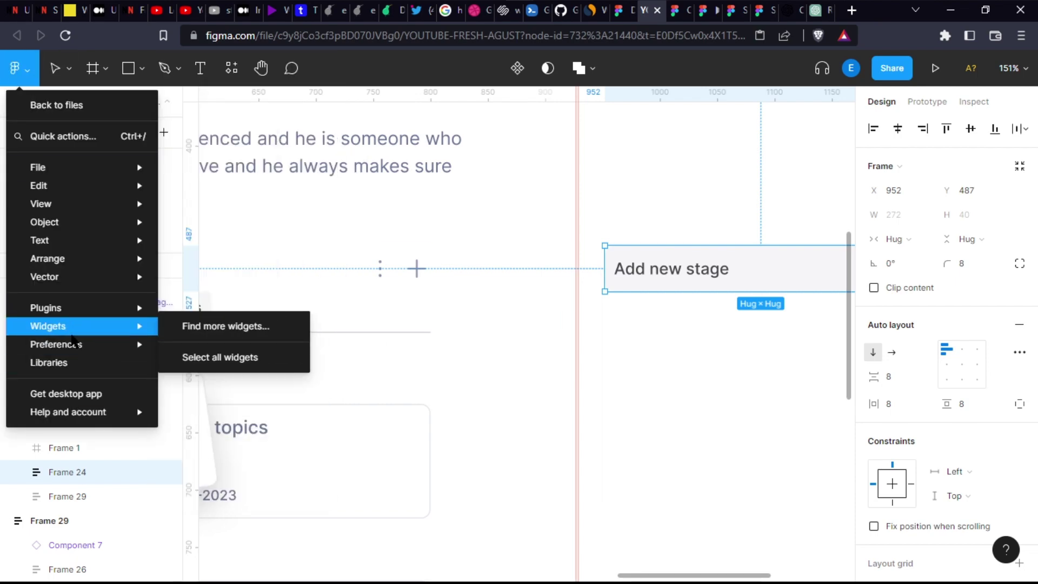
left_click(238, 425)
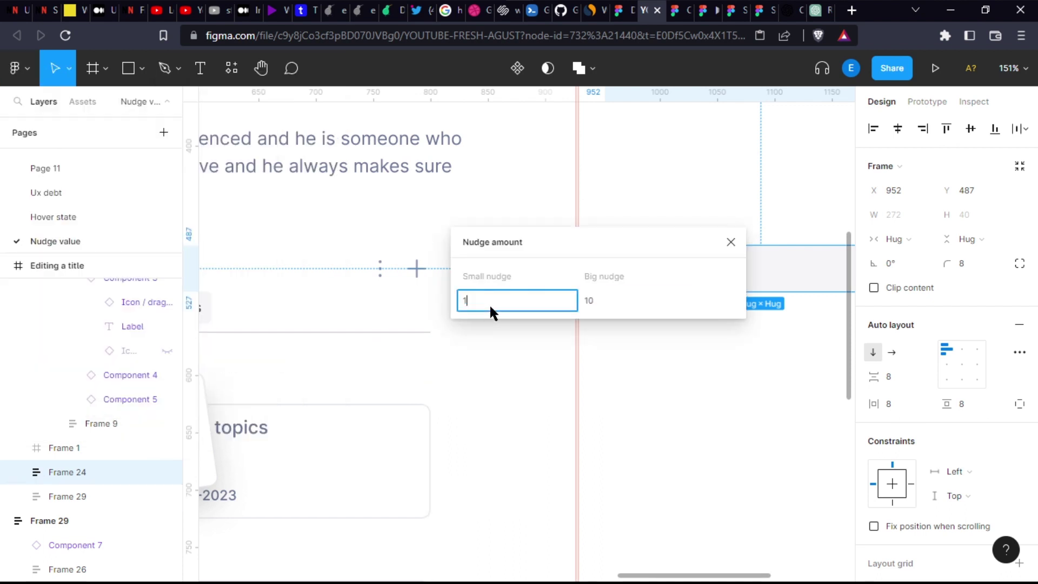
left_click(622, 292)
type("8")
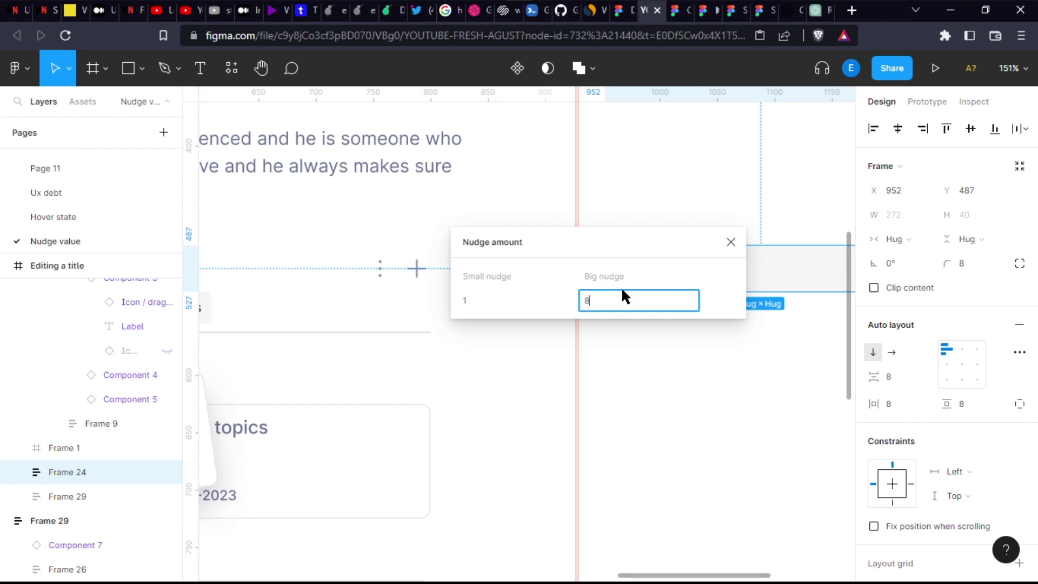
left_click(731, 242)
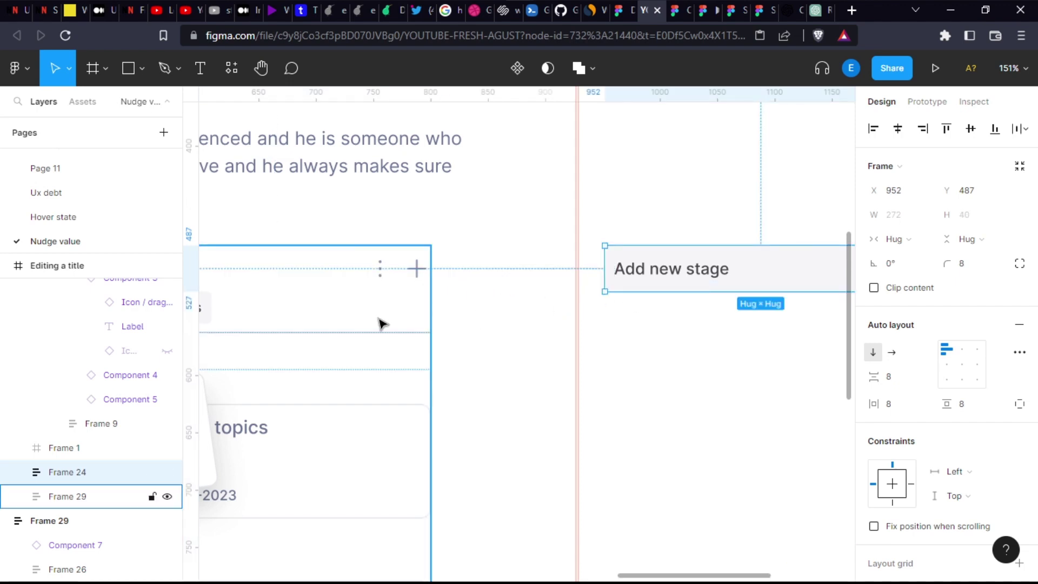
- Nudge the Add new stage card left to X 864, Y 487, then zoom out to show the whole board
key("Left")
key("Left")
key("Left")
key("Left")
key("Left")
key("Left")
key("Left")
key("Left")
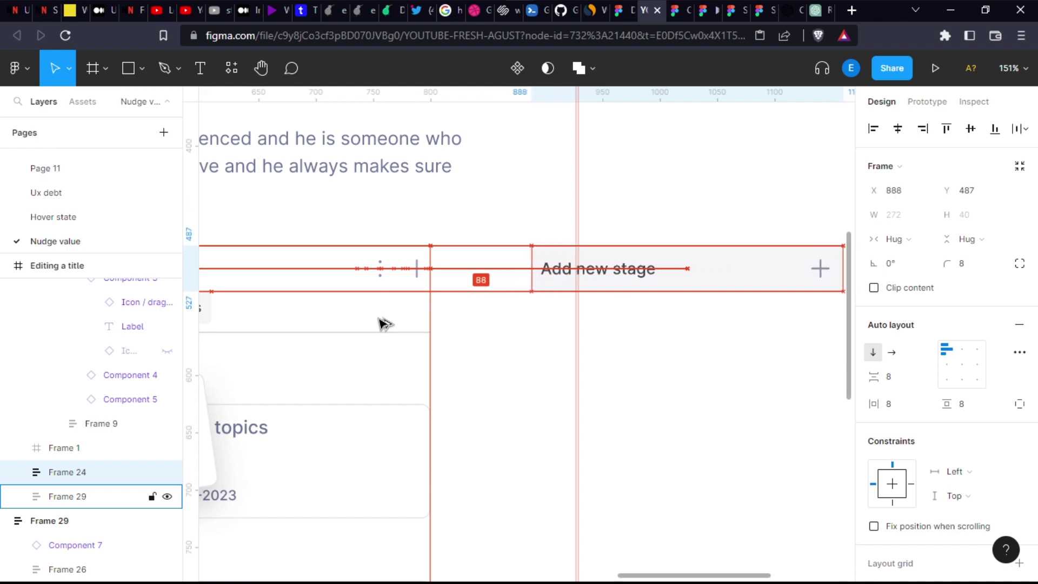
key("Left")
key("Left")
key("Right")
key("Left")
key("Left")
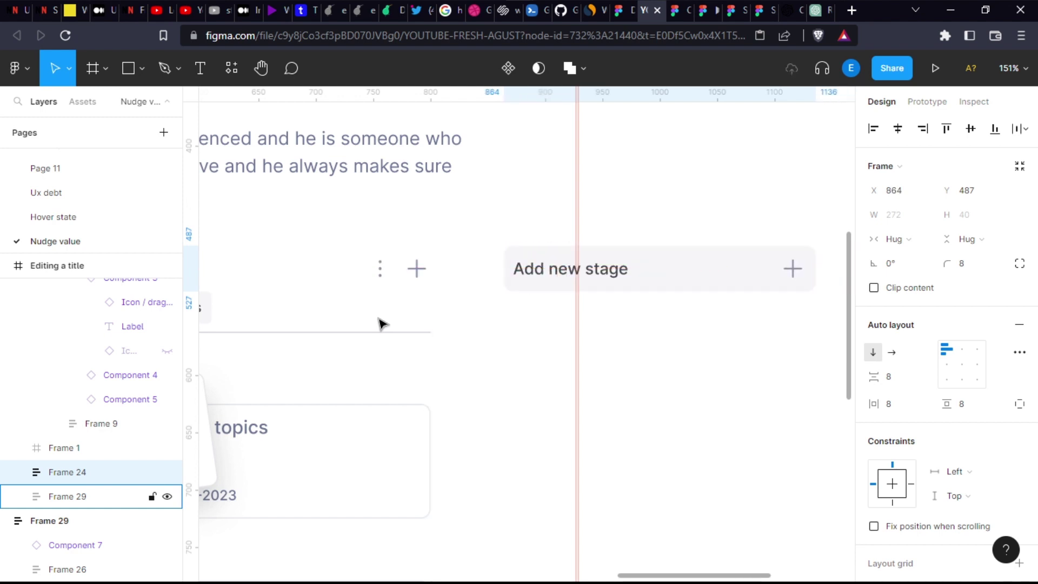
scroll(432, 300, "down", 5)
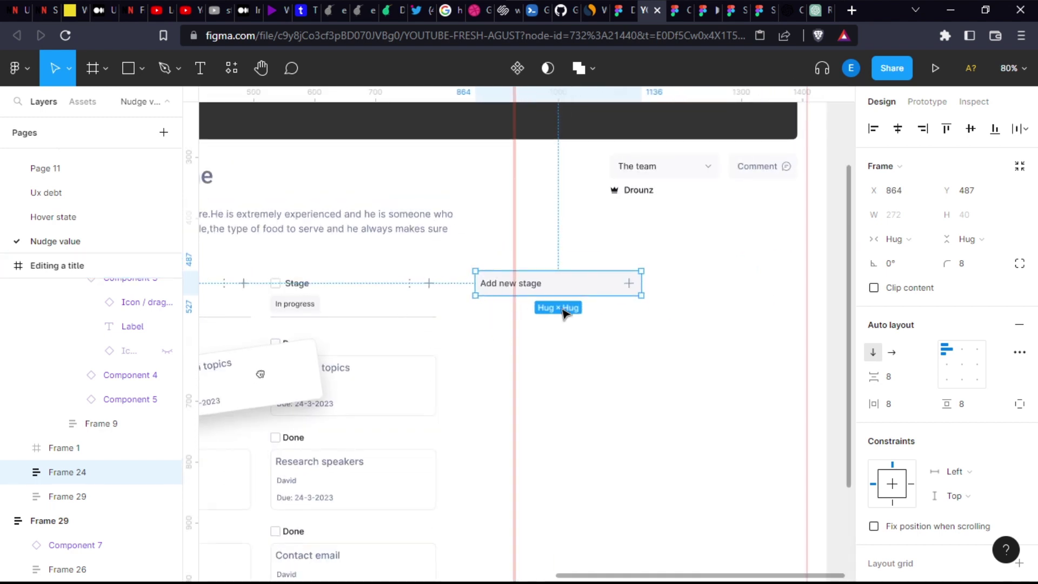
scroll(651, 352, "down", 5)
scroll(654, 390, "down", 1)
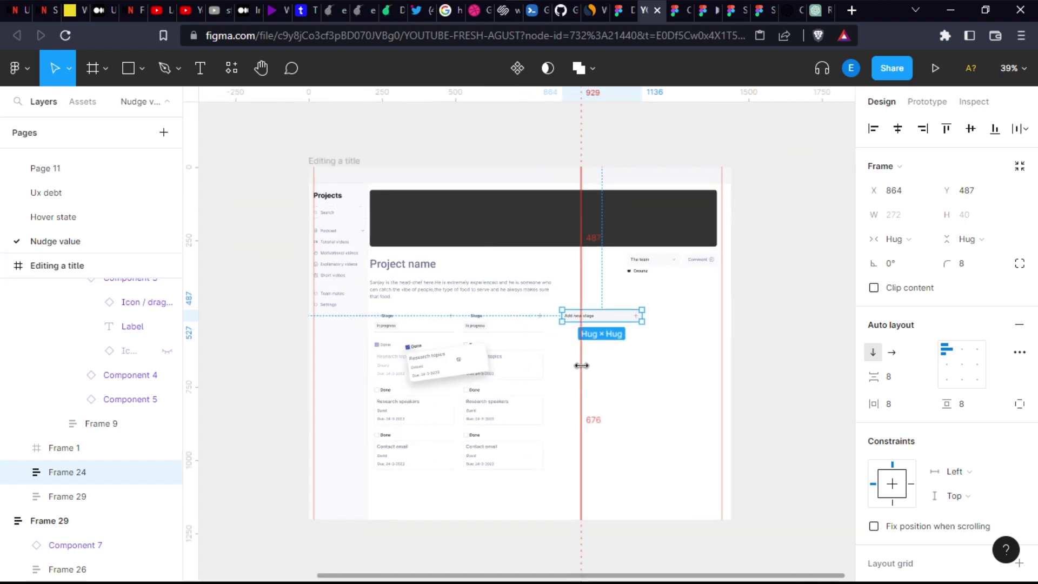